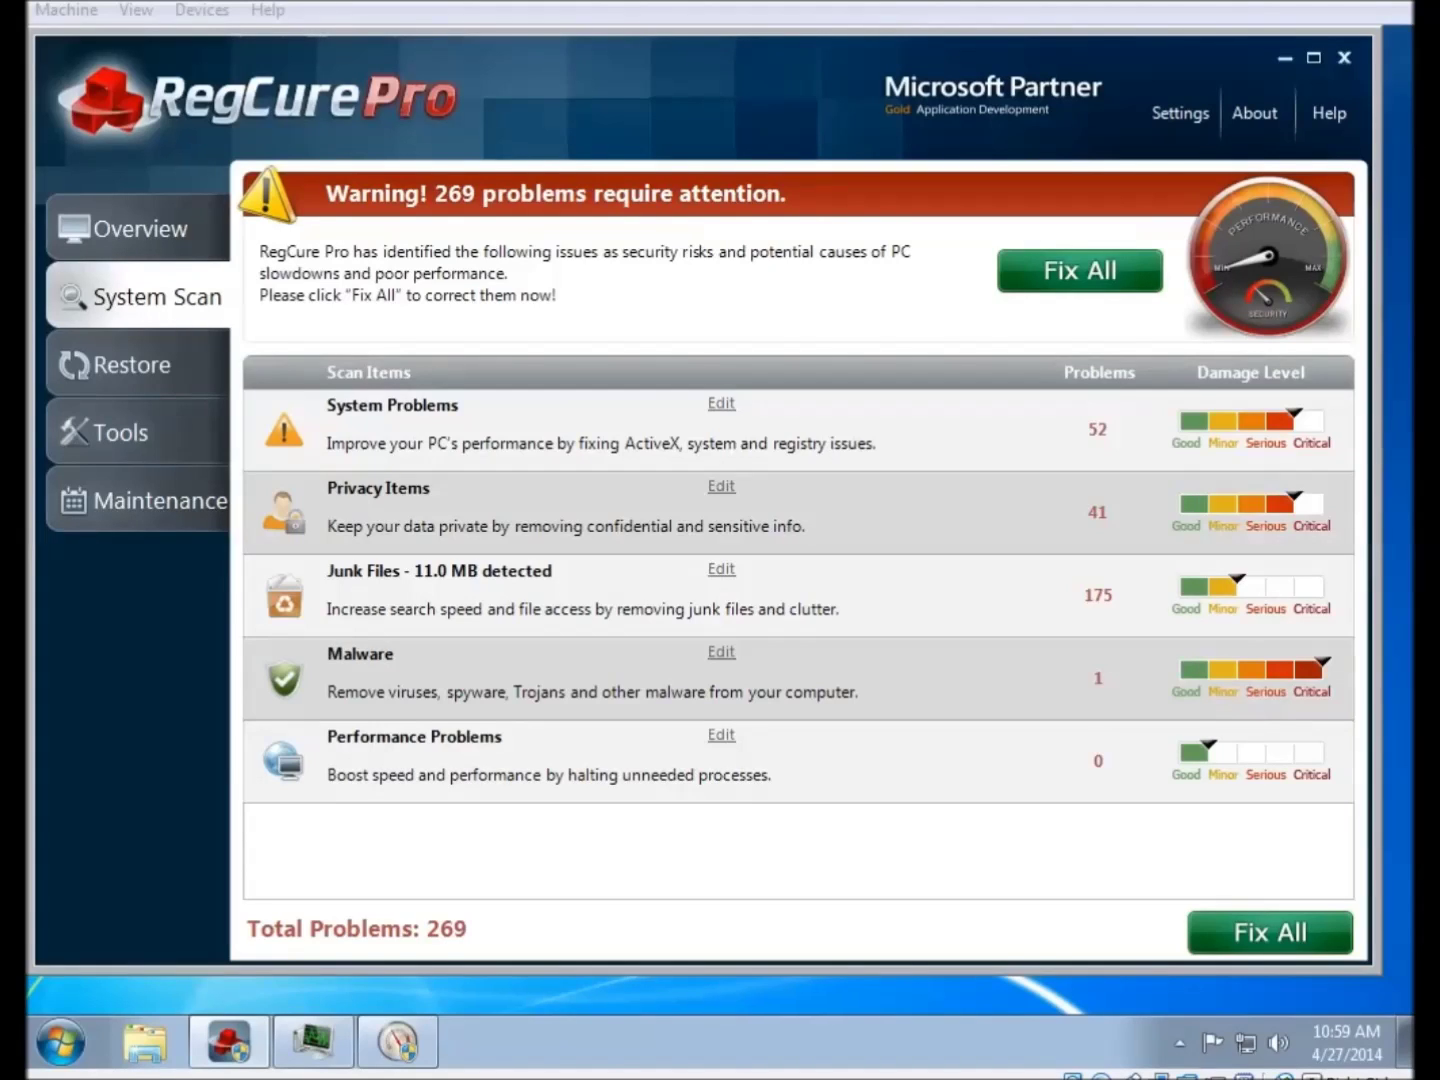
Review the Malware results, expanding and collapsing the Threats group.
{"action": "left_click", "coordinate": [721, 653]}
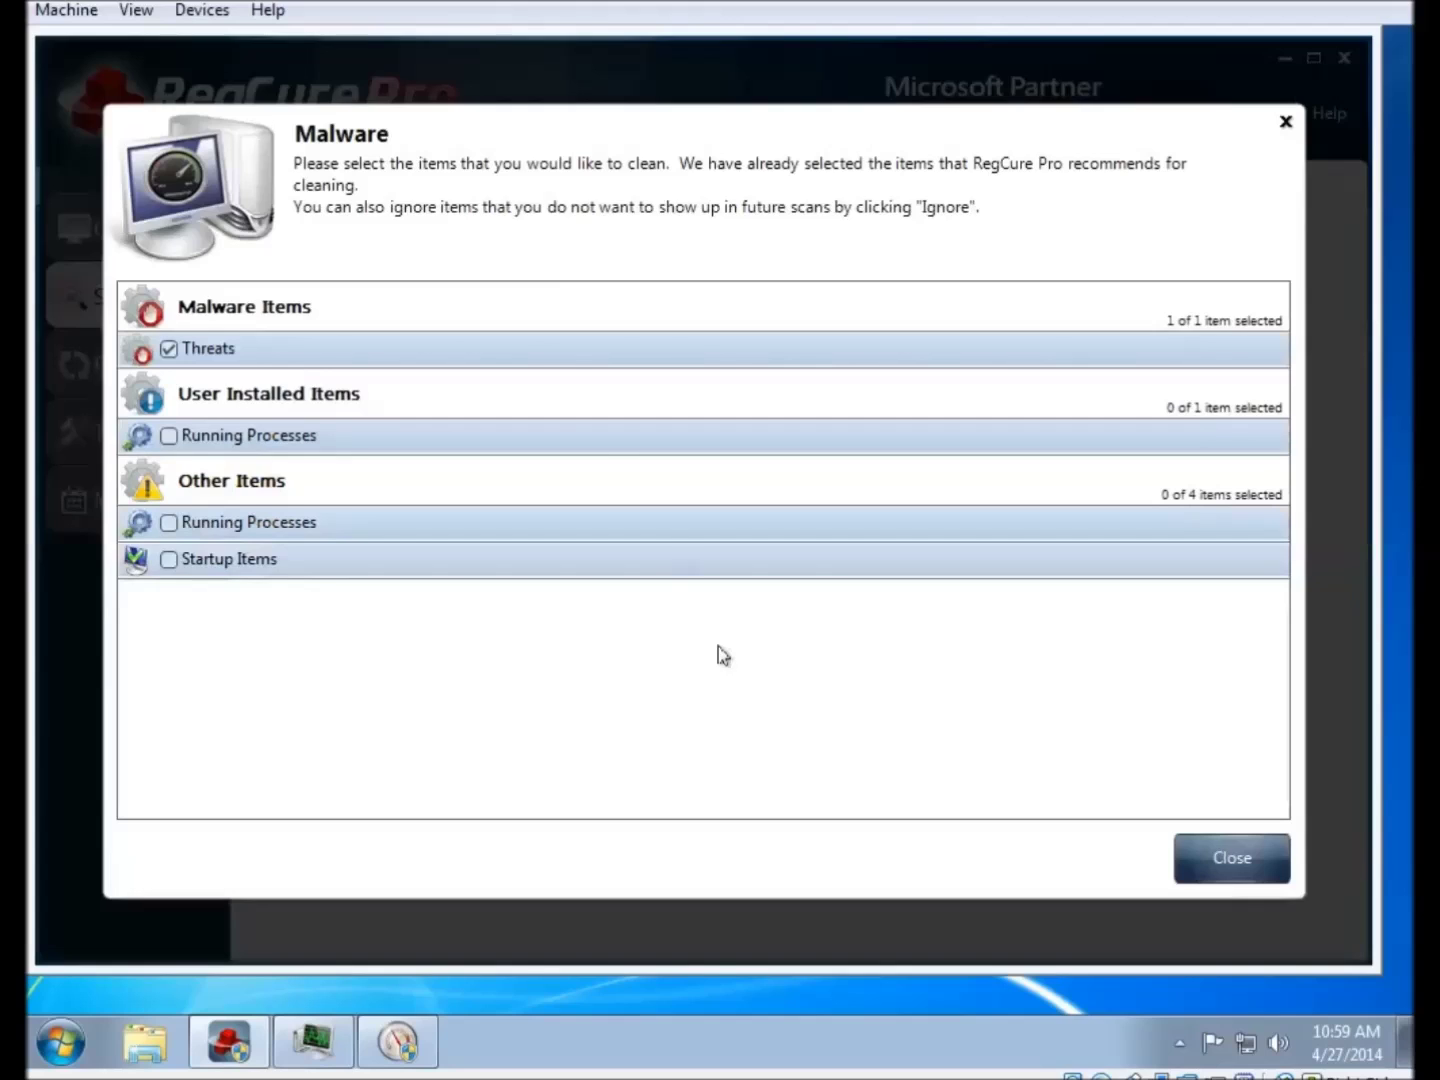
{"action": "left_click", "coordinate": [532, 352]}
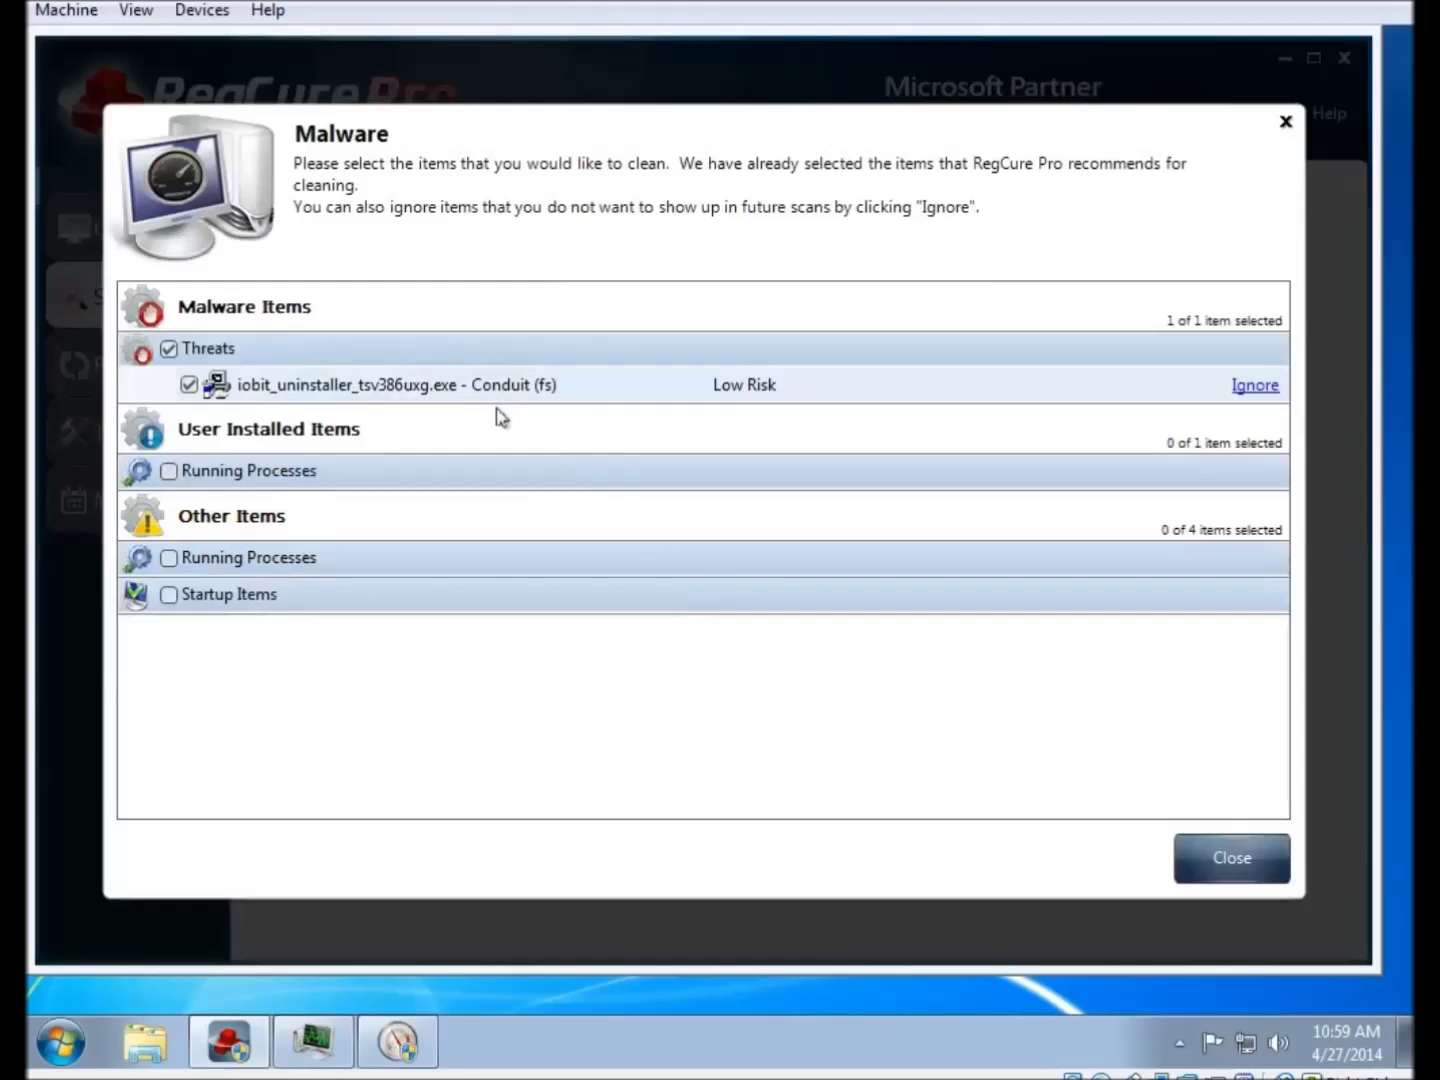
{"action": "left_click", "coordinate": [283, 348]}
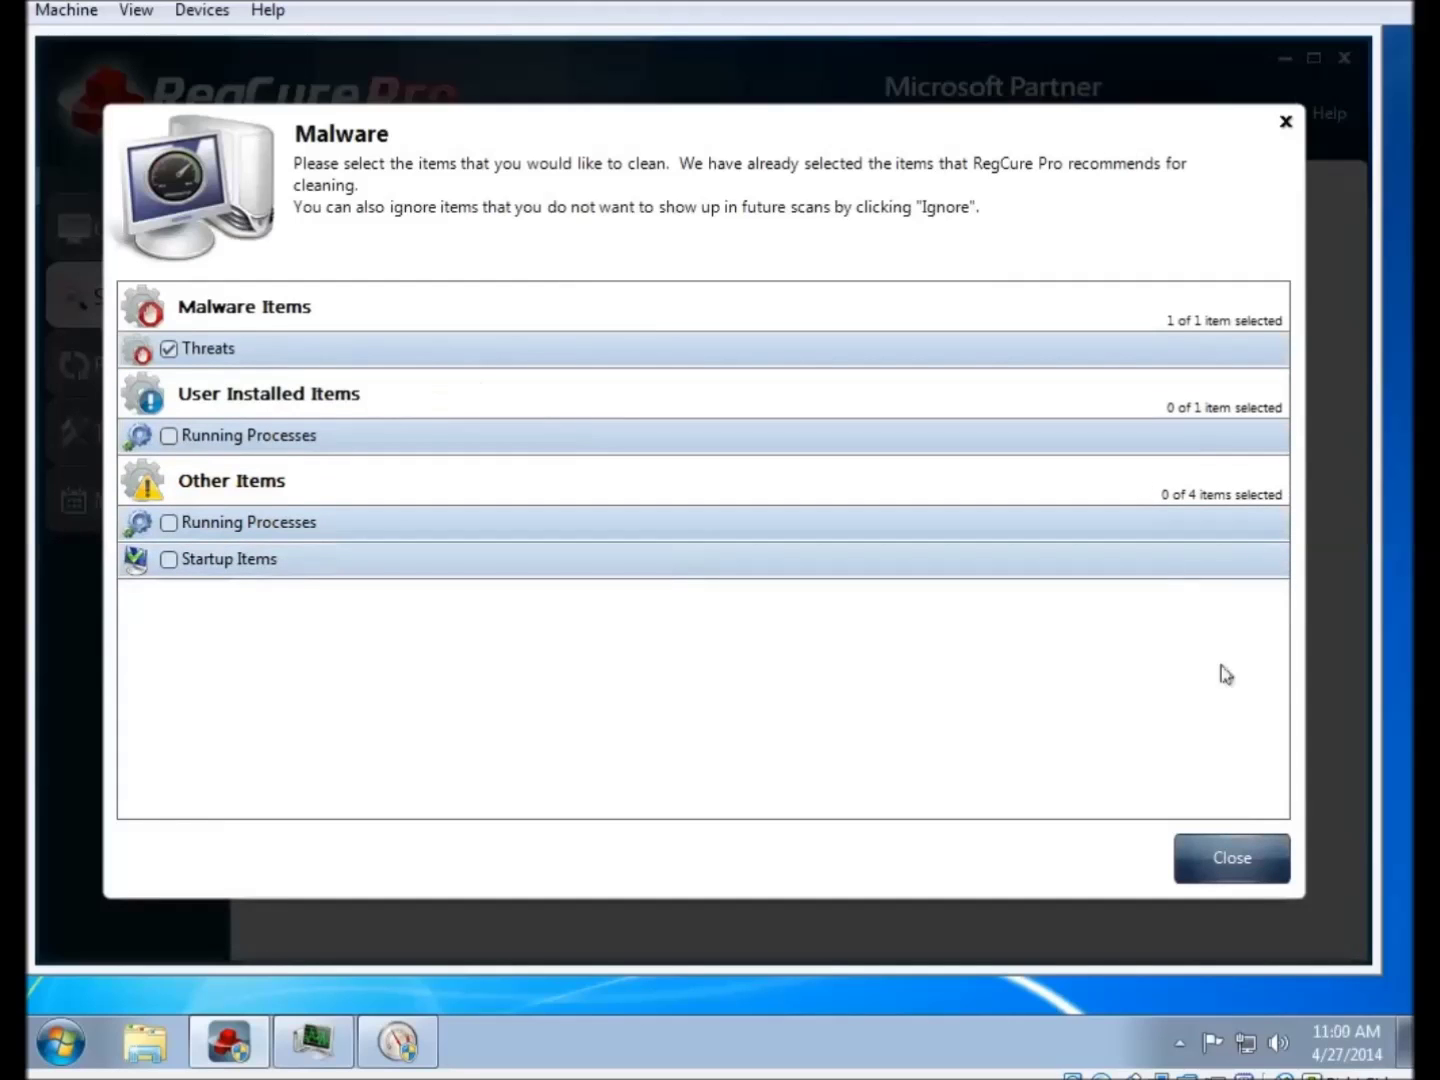
{"action": "left_click", "coordinate": [1205, 860]}
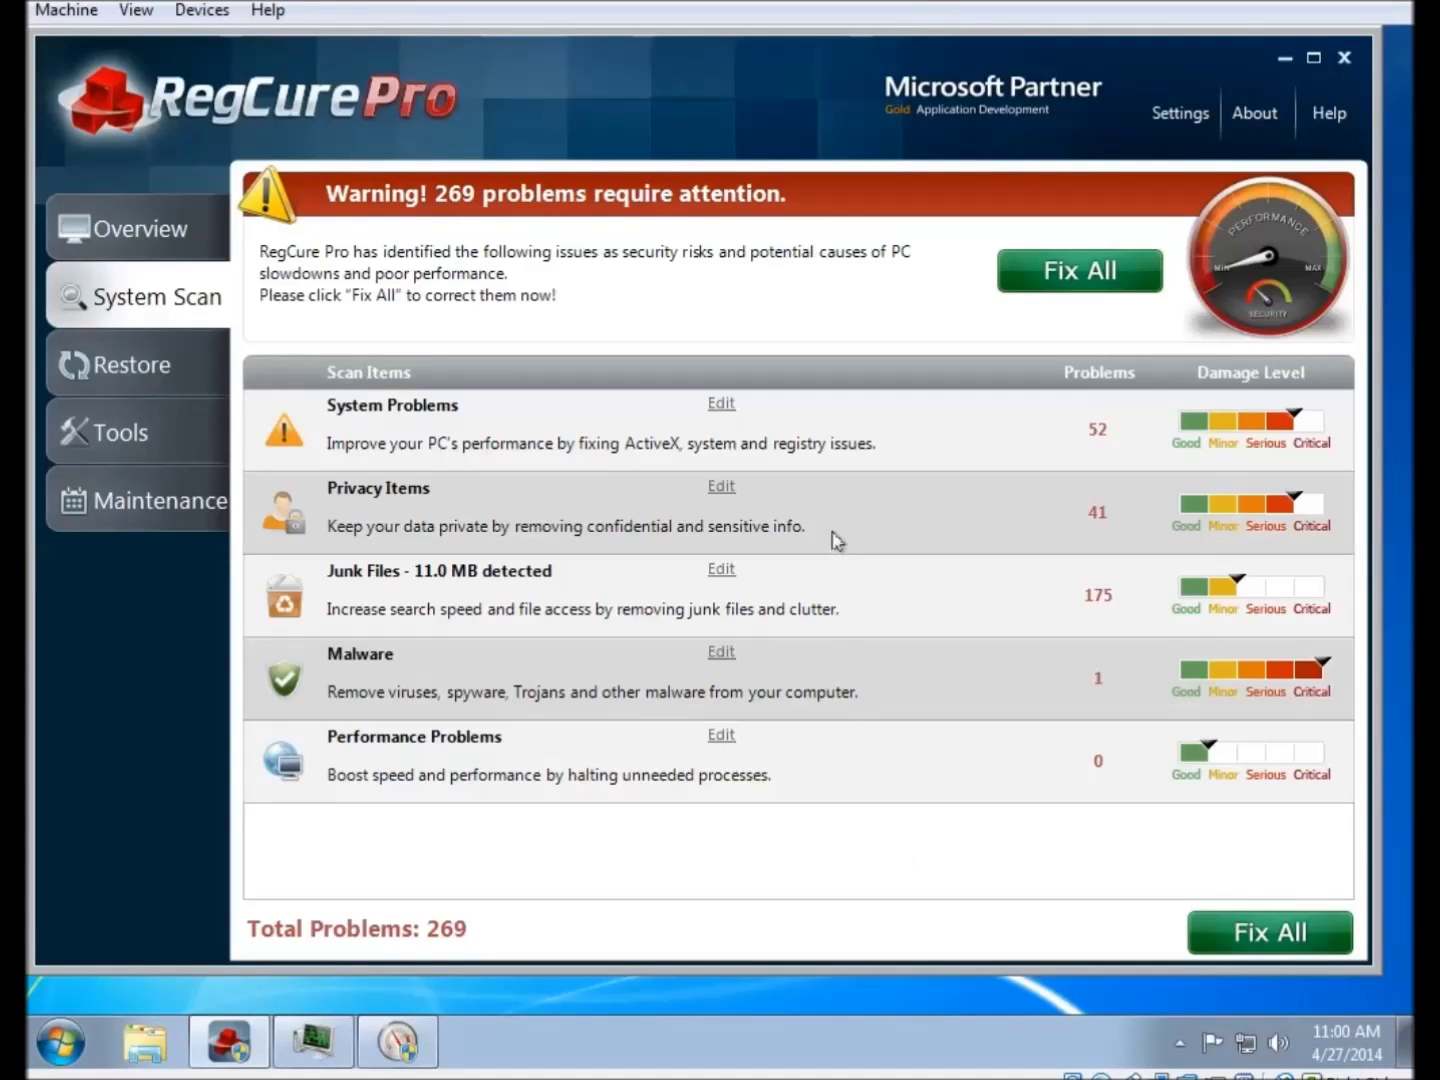
Check the System Problems details, then fix all 269 detected problems.
{"action": "left_click", "coordinate": [722, 404]}
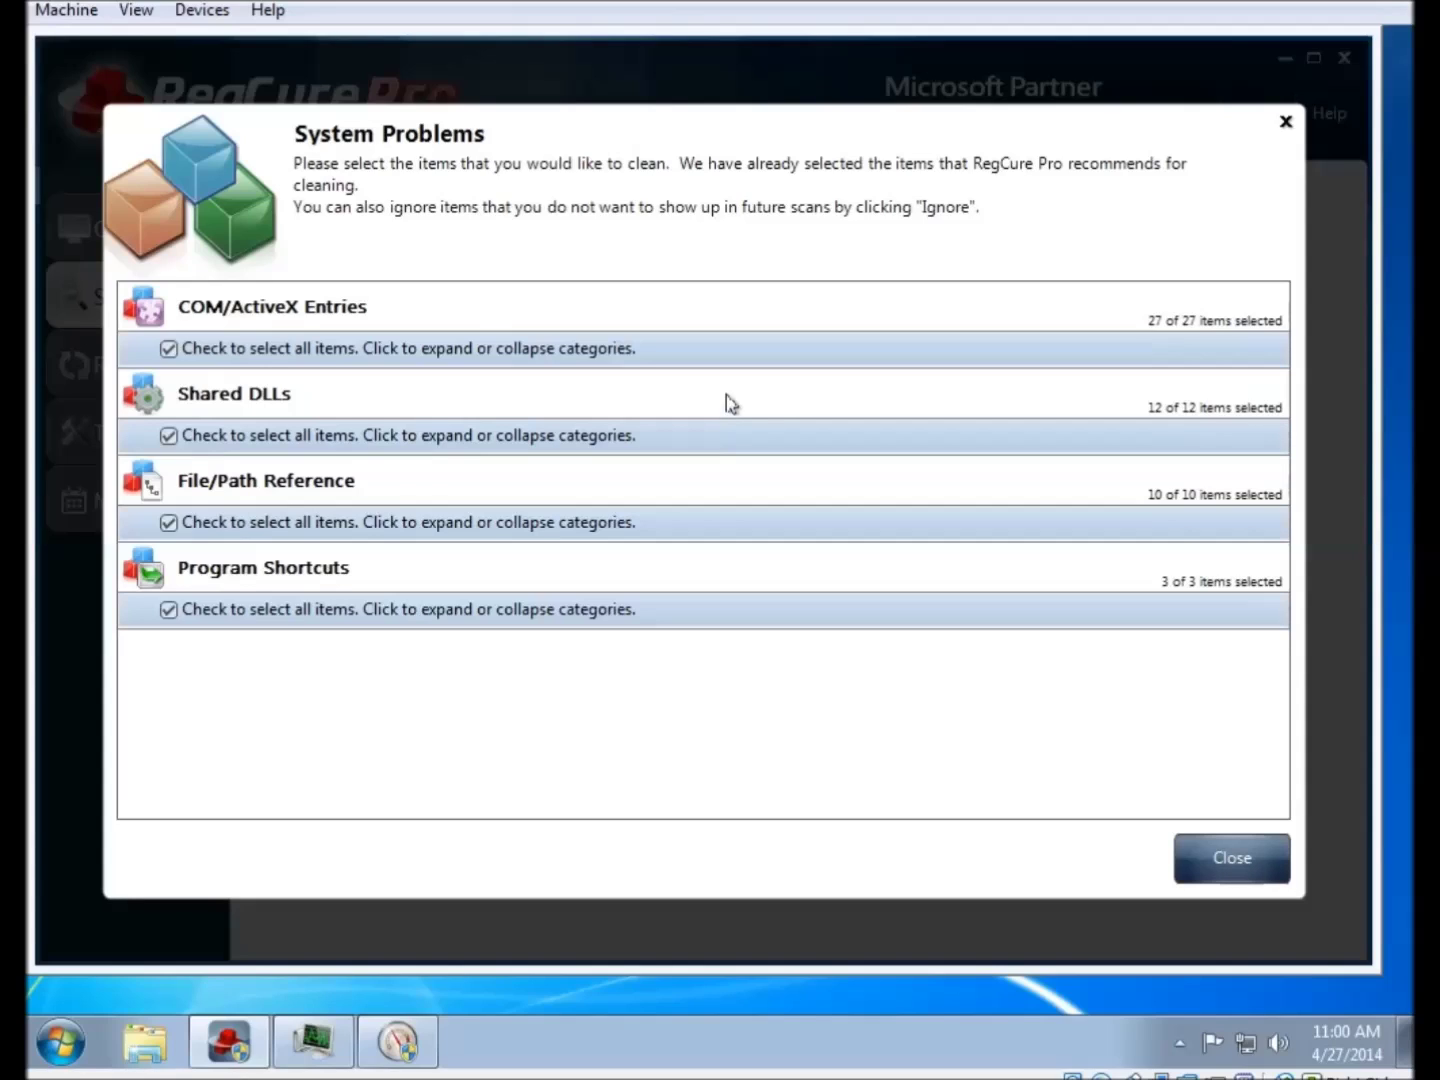
{"action": "left_click", "coordinate": [1214, 866]}
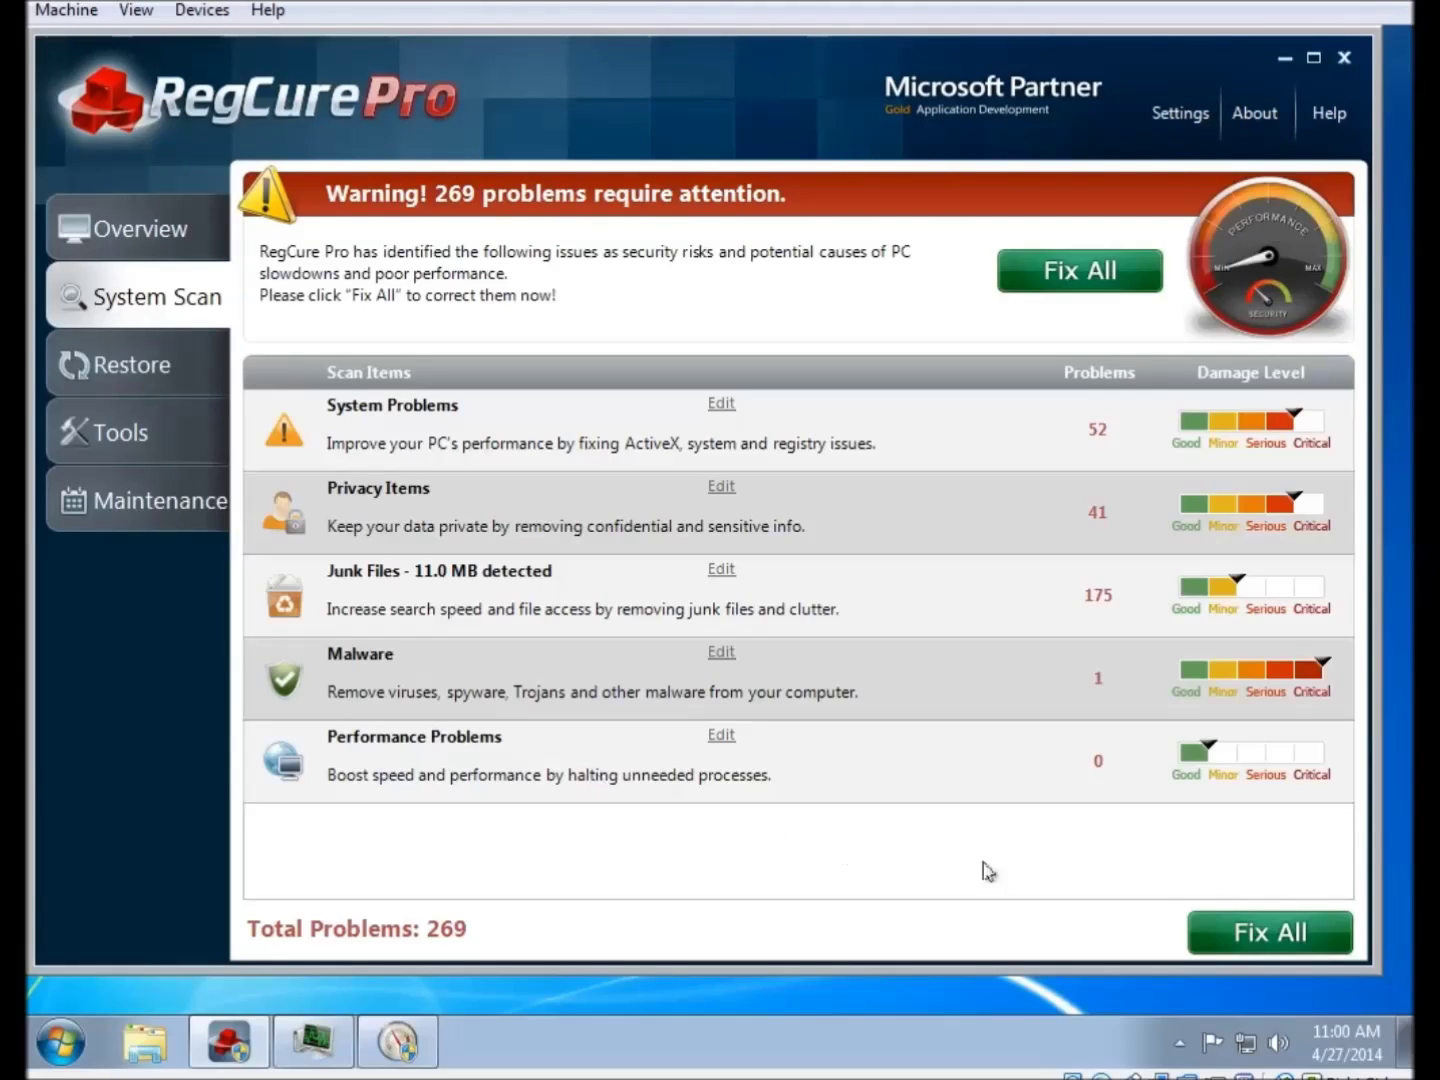
{"action": "left_click", "coordinate": [1238, 935]}
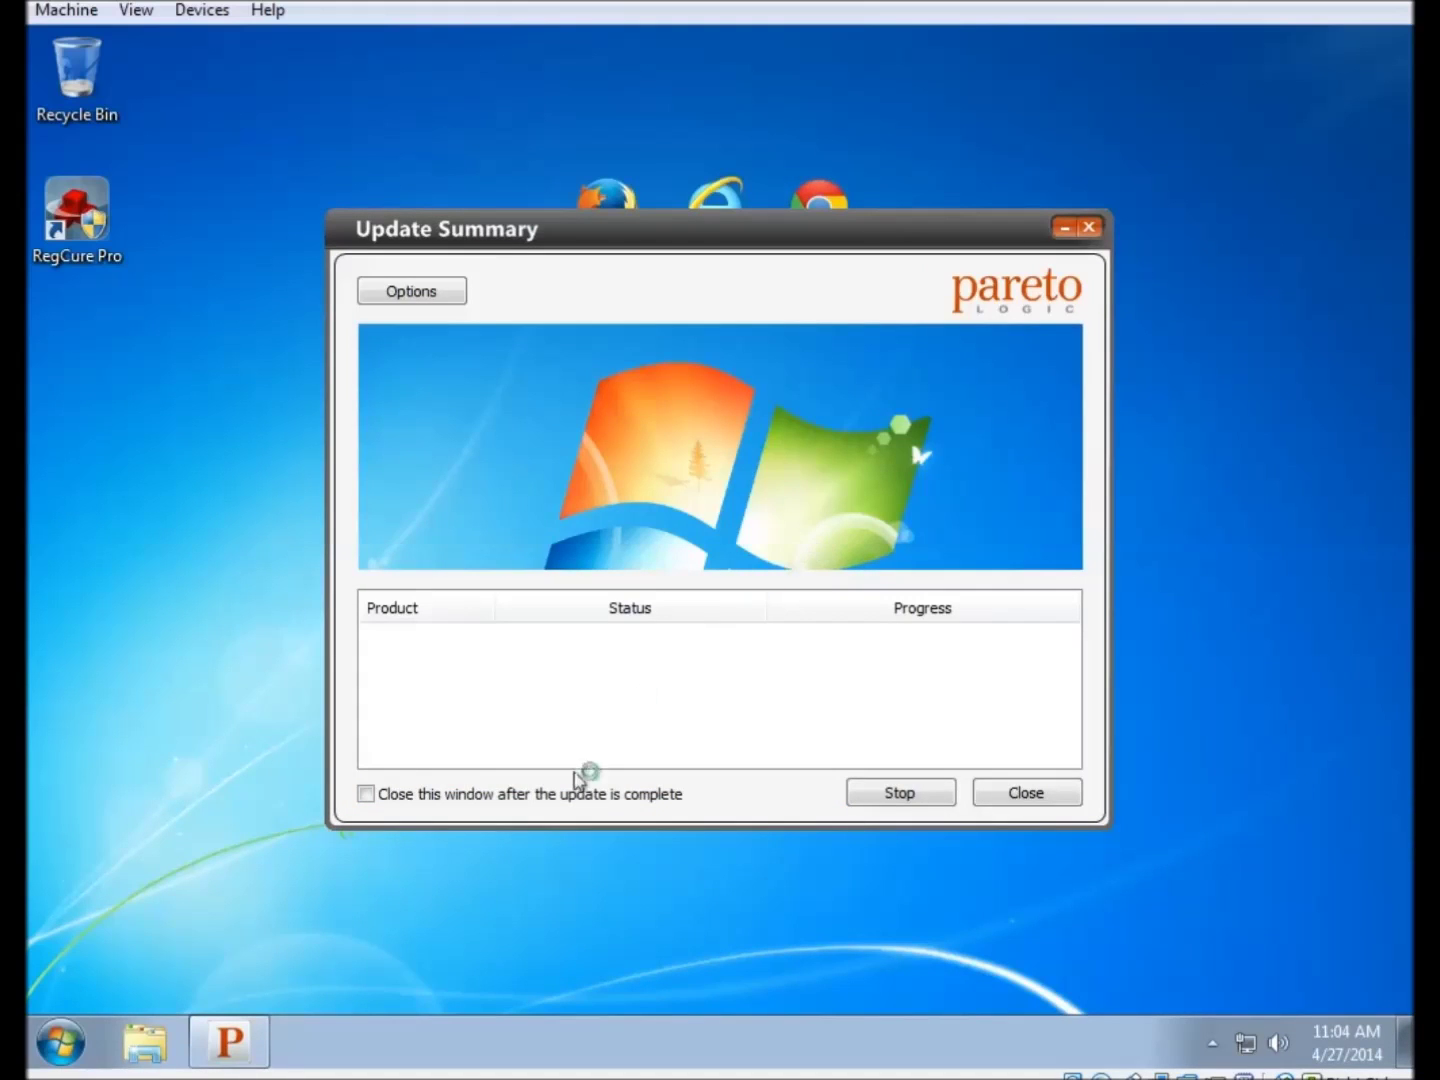
Tick 'Close this window after the update is complete' in the Update Summary.
{"action": "left_click", "coordinate": [366, 793]}
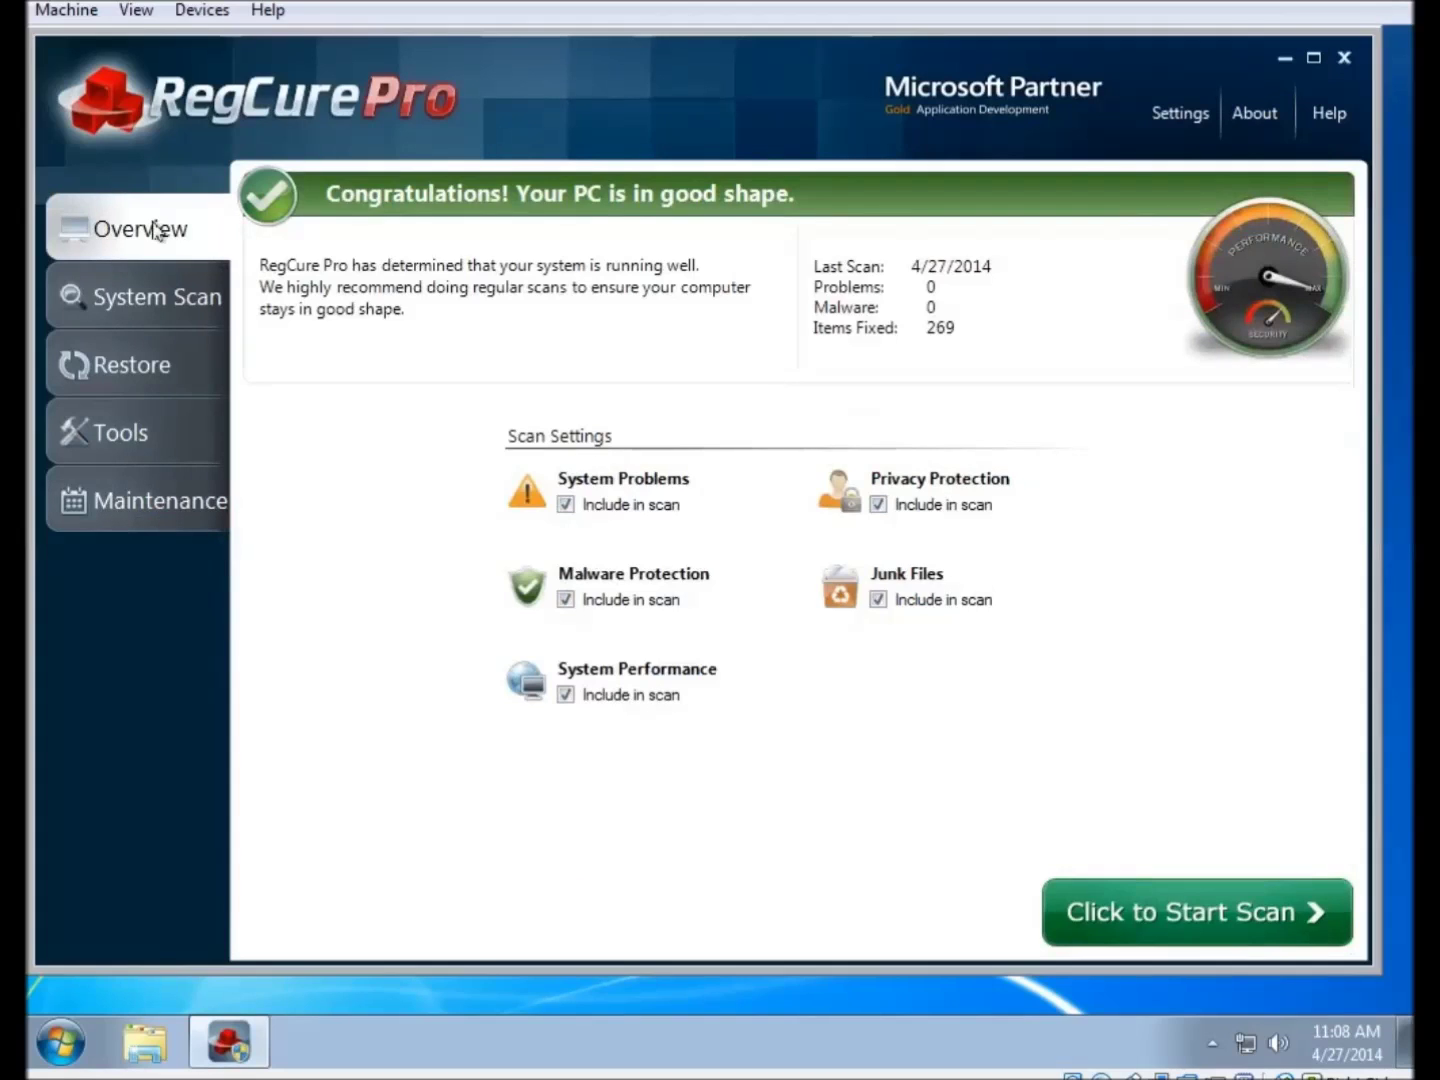
Exclude Privacy Protection from scans, leaving Junk Files and Malware Protection included.
{"action": "left_click", "coordinate": [878, 505]}
{"action": "left_click", "coordinate": [888, 599]}
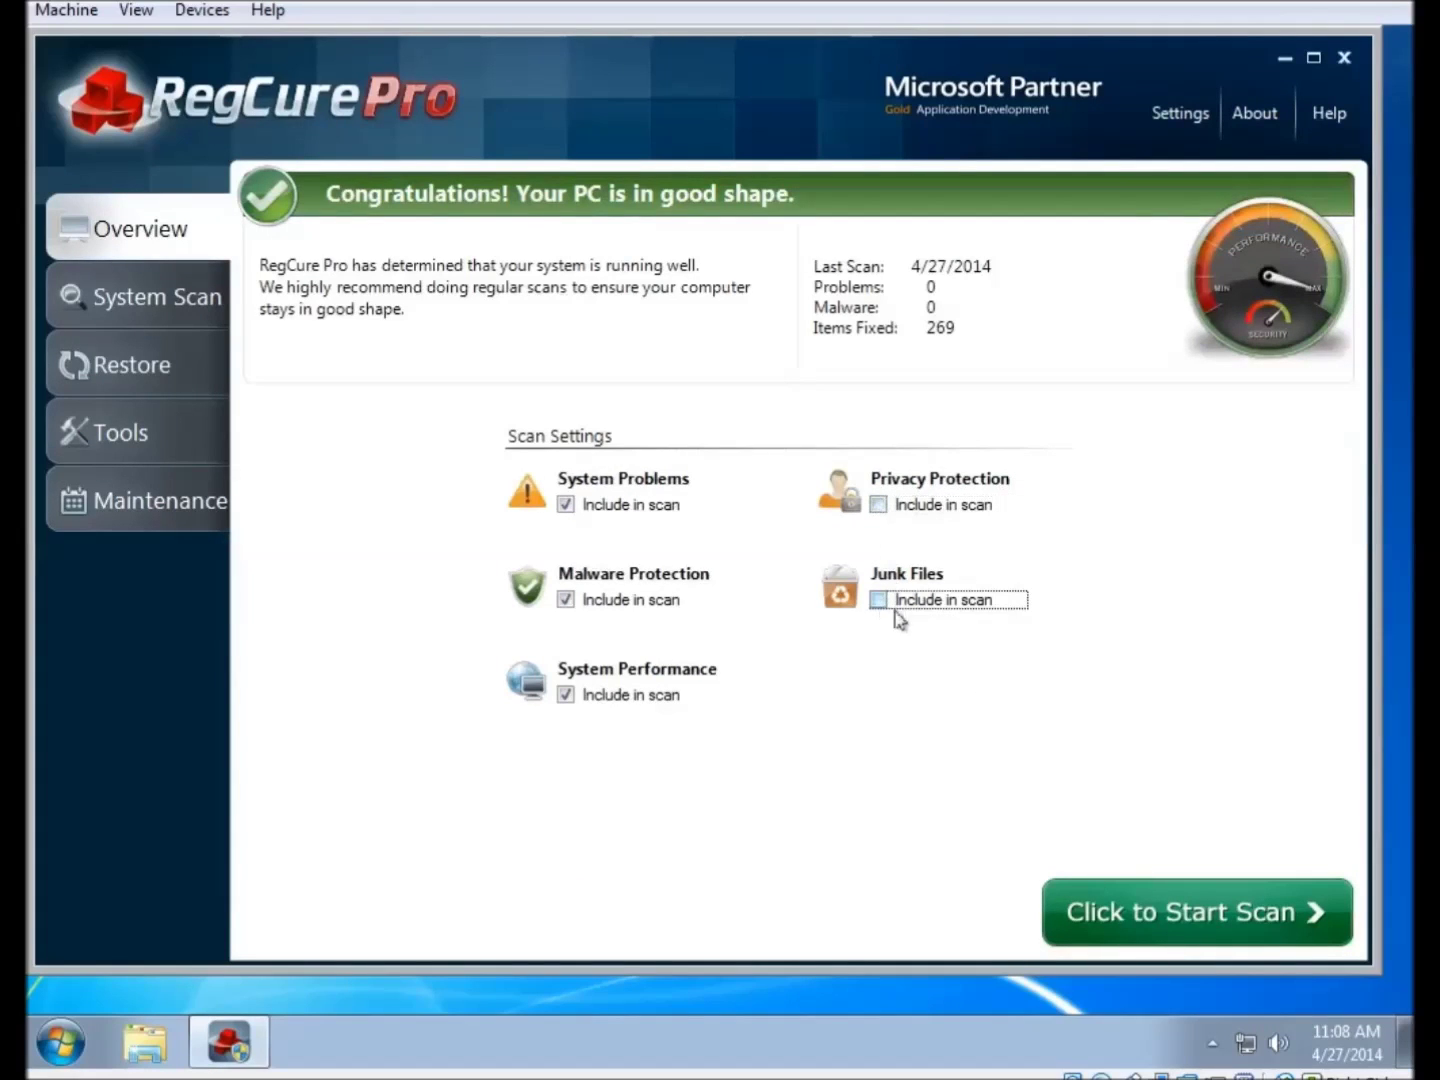
{"action": "left_click", "coordinate": [877, 505]}
{"action": "left_click", "coordinate": [892, 602]}
{"action": "left_click", "coordinate": [880, 505]}
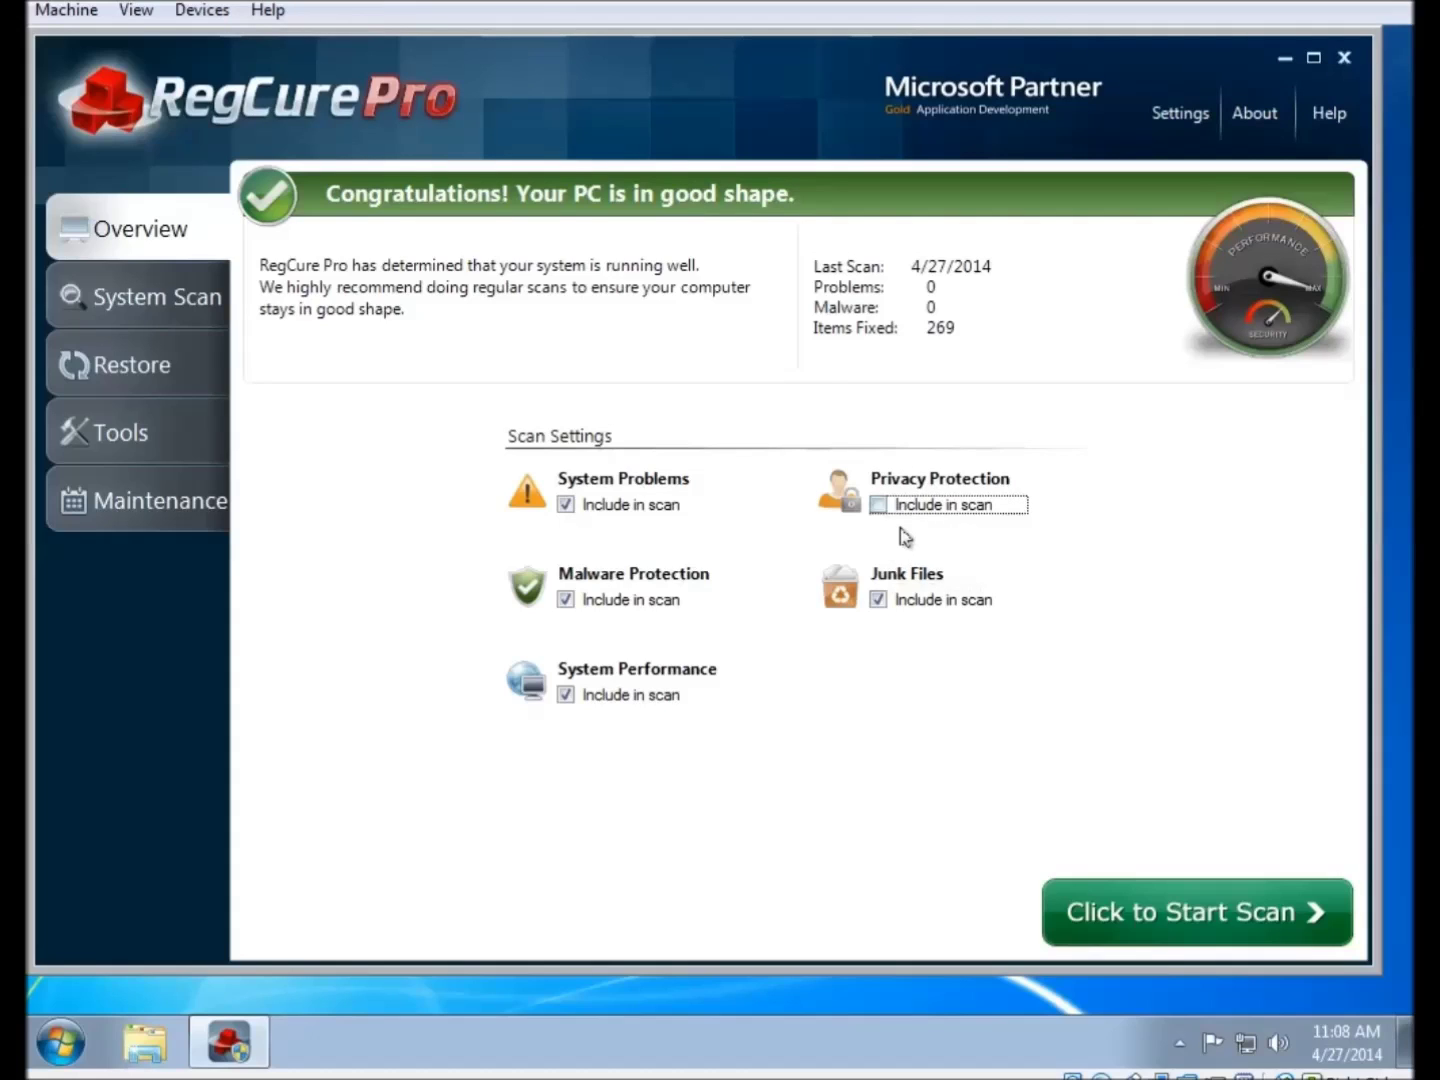
{"action": "left_click", "coordinate": [566, 599]}
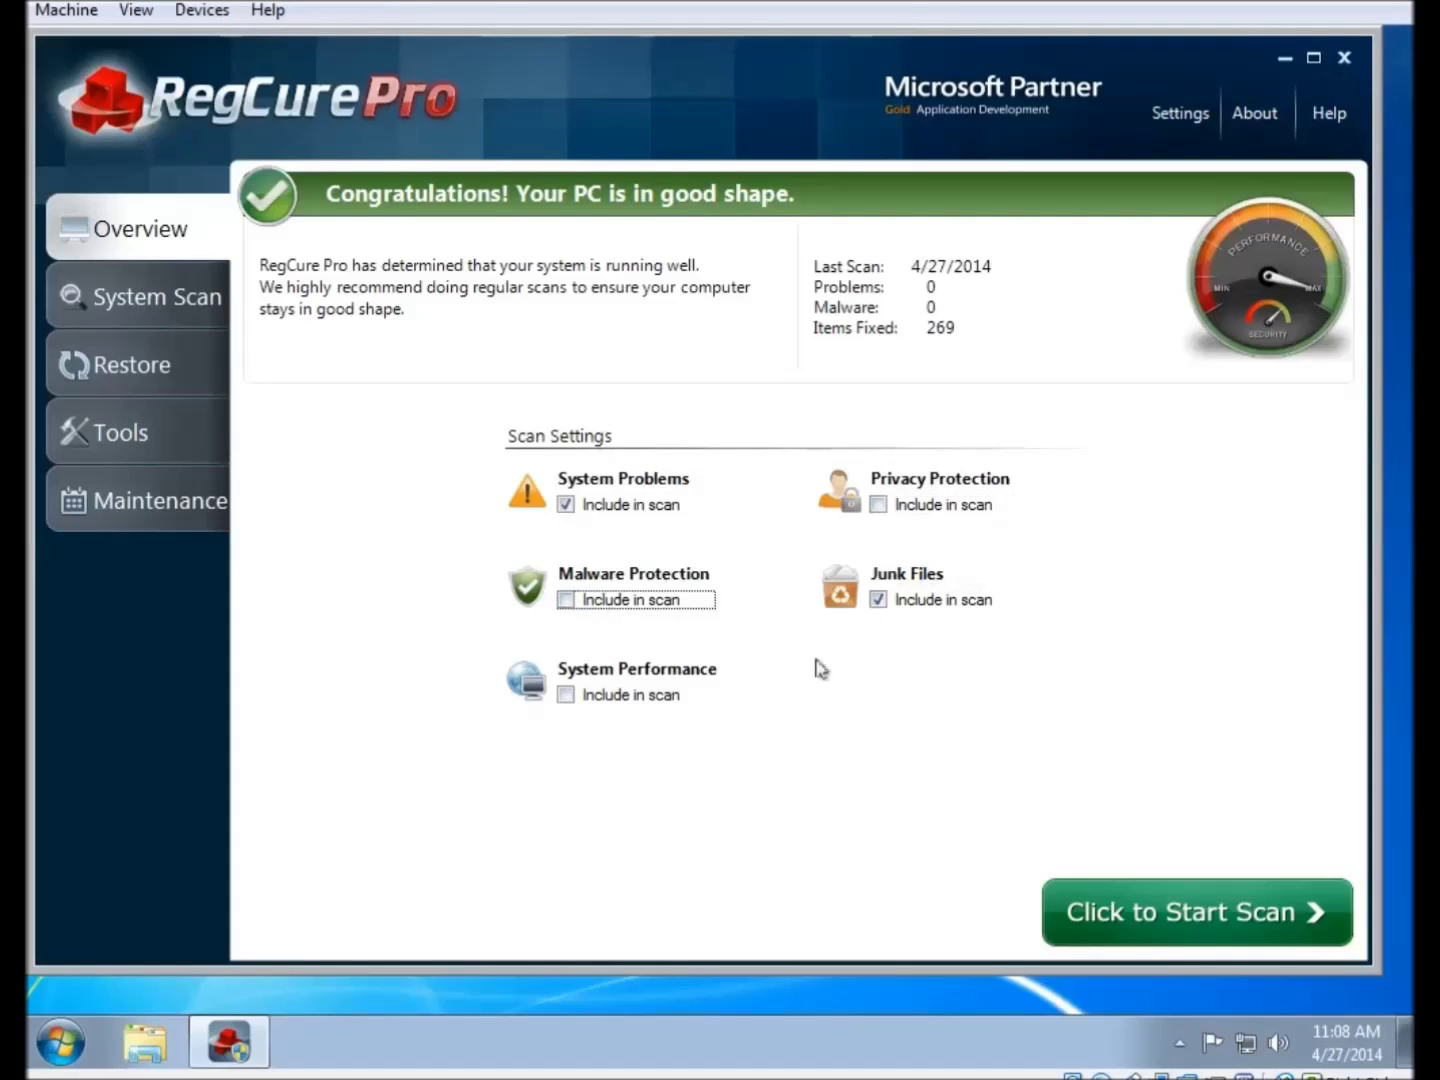
{"action": "left_click", "coordinate": [568, 601]}
On the Maintenance page, schedule the Defrag Scan to run Monthly.
{"action": "left_click", "coordinate": [111, 502]}
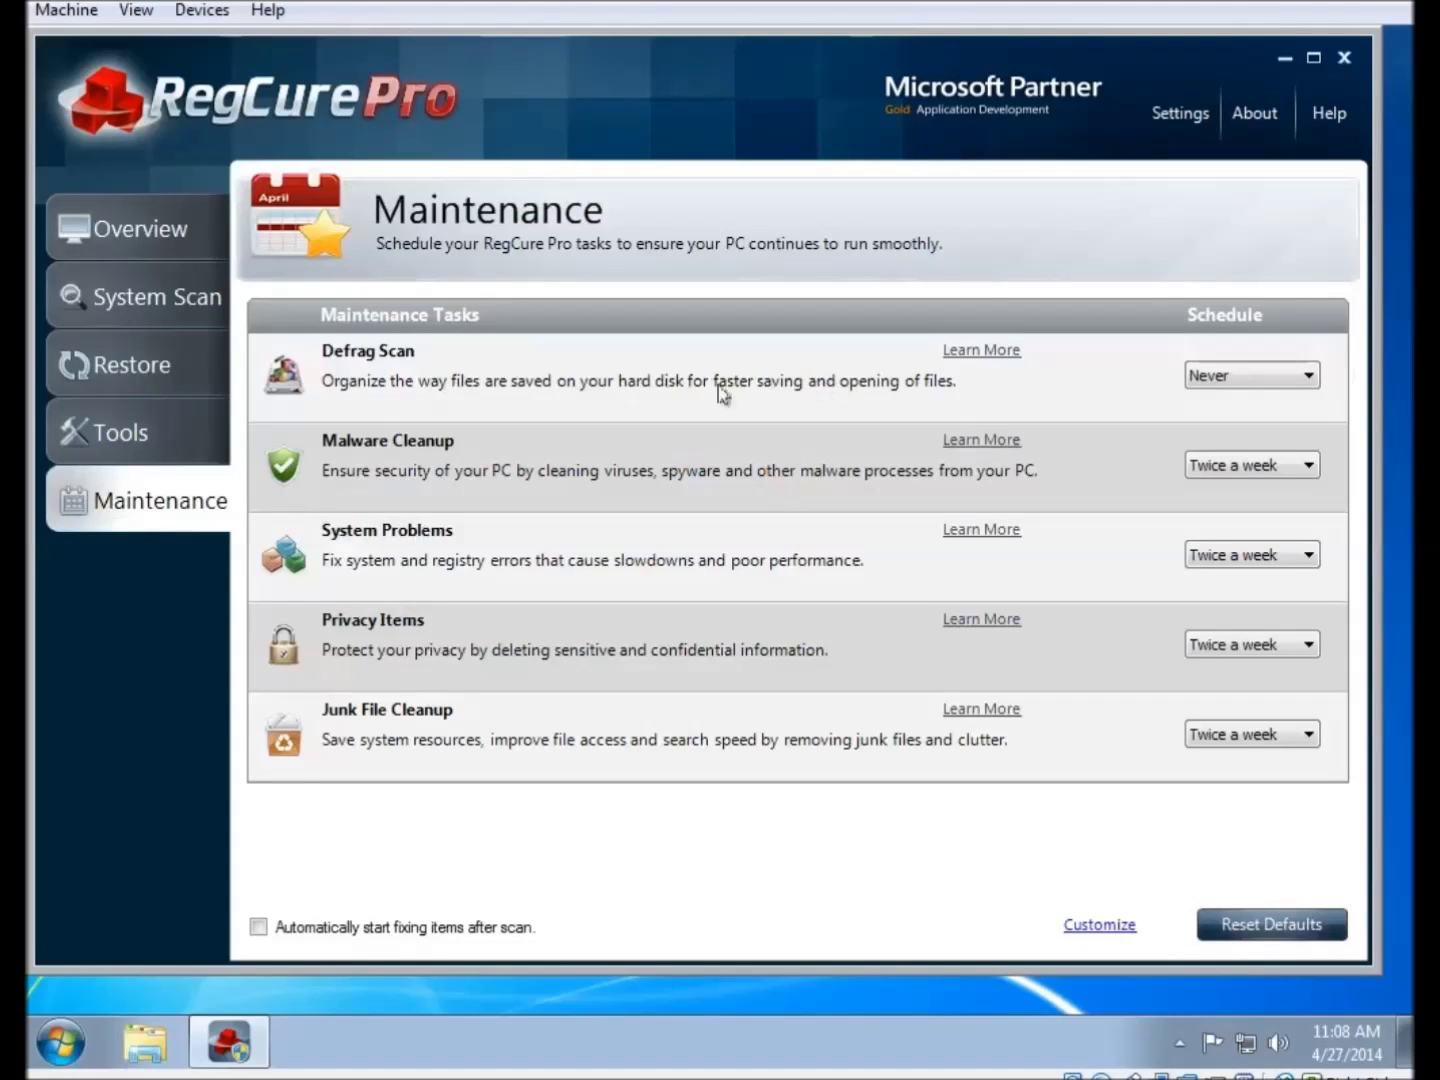
{"action": "left_click", "coordinate": [1269, 378]}
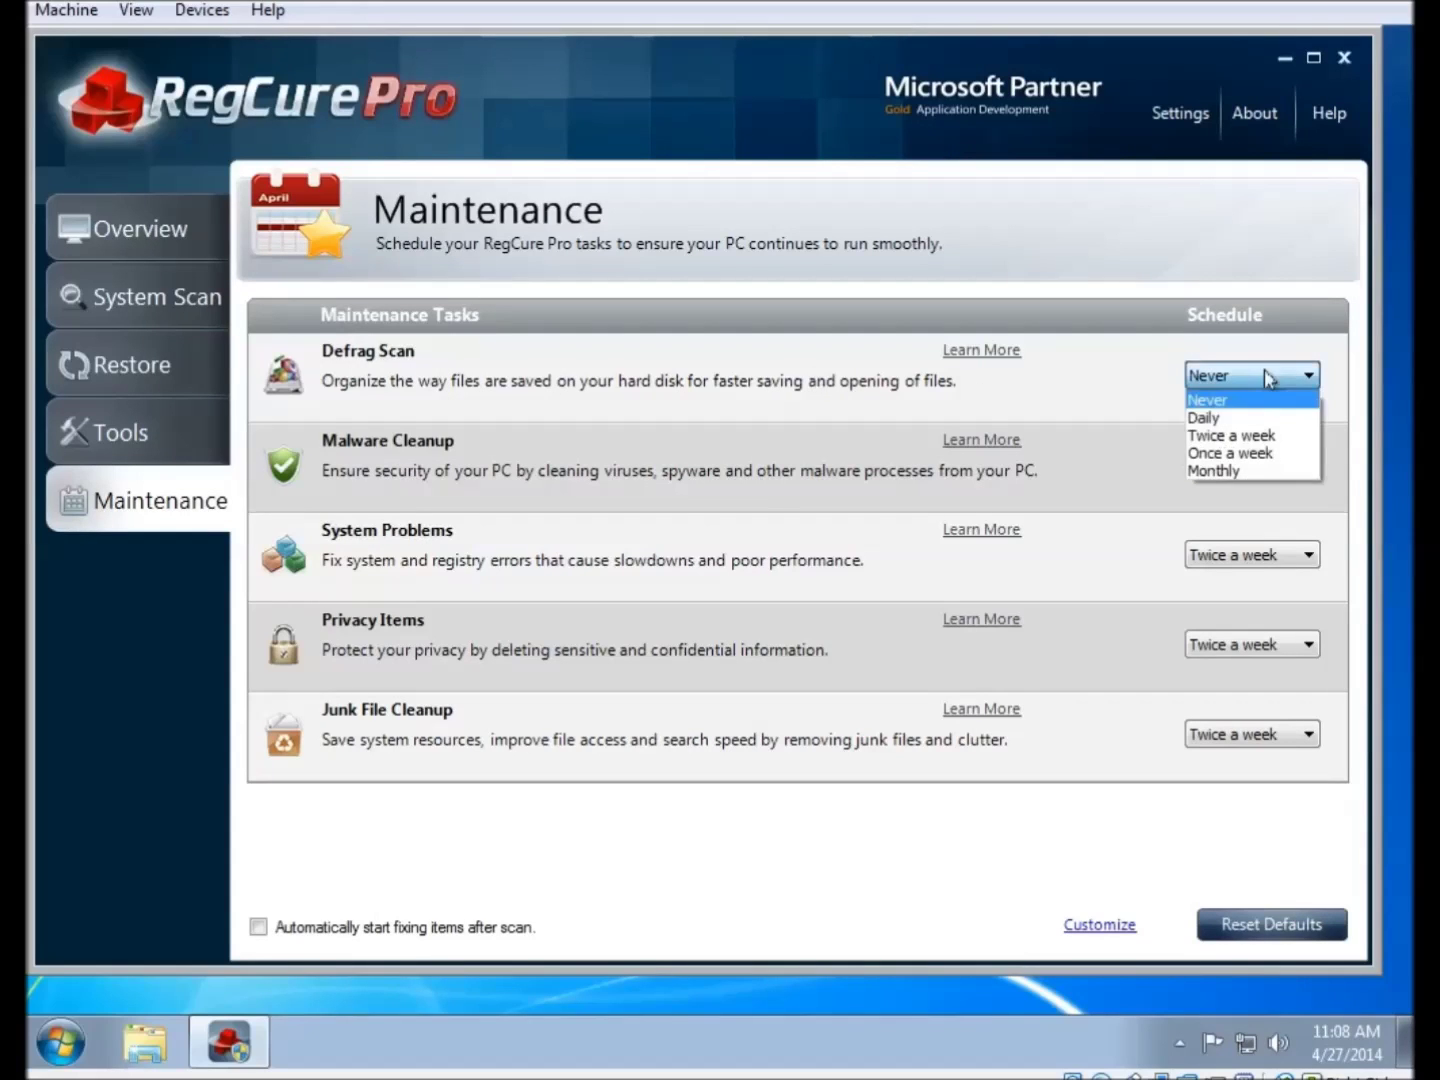
{"action": "left_click", "coordinate": [1268, 472]}
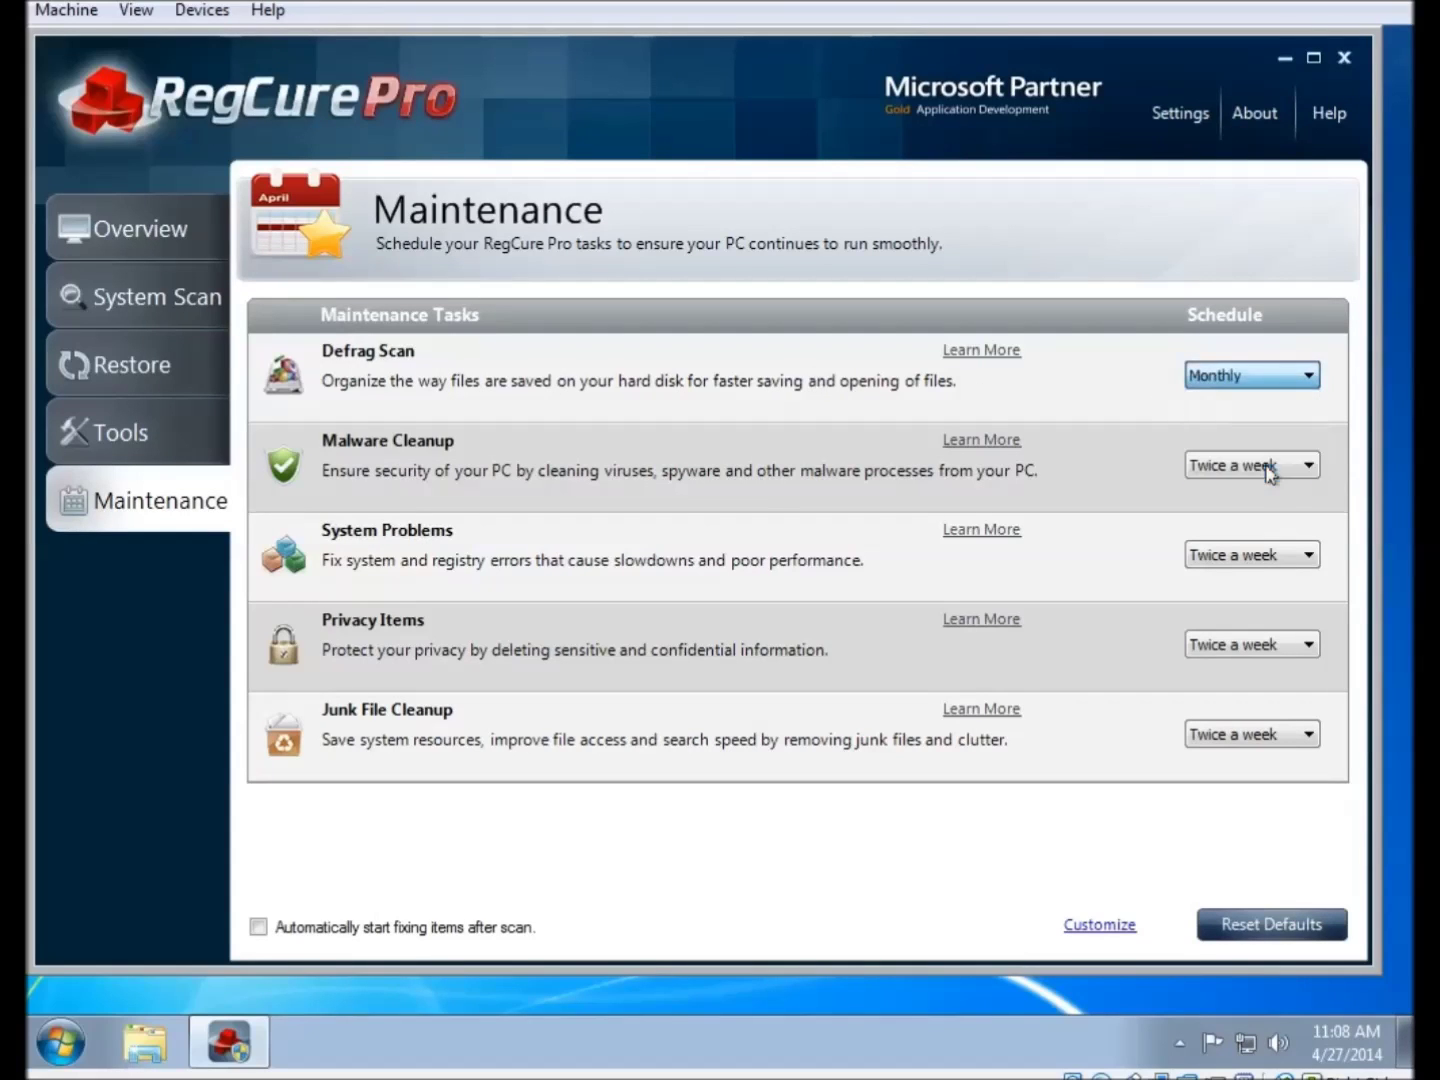
{"action": "left_click", "coordinate": [1254, 375]}
{"action": "left_click", "coordinate": [1219, 401]}
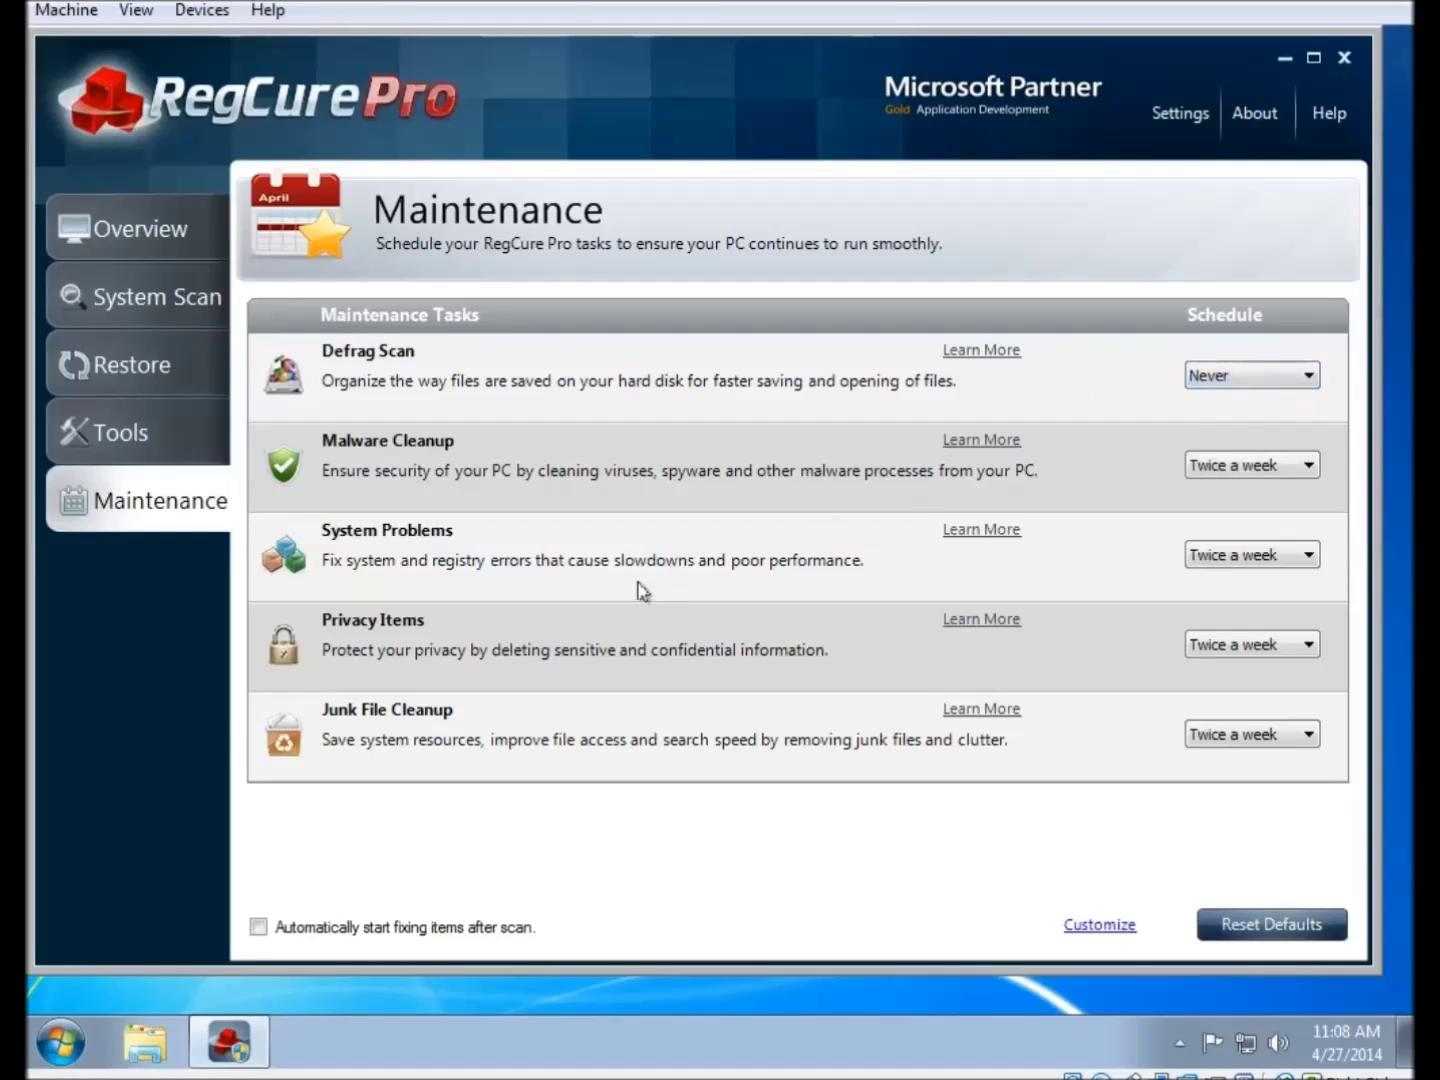
{"action": "left_click", "coordinate": [1226, 378]}
{"action": "left_click", "coordinate": [1230, 473]}
Turn automatic fixing after scans on, then back off.
{"action": "left_click", "coordinate": [258, 927]}
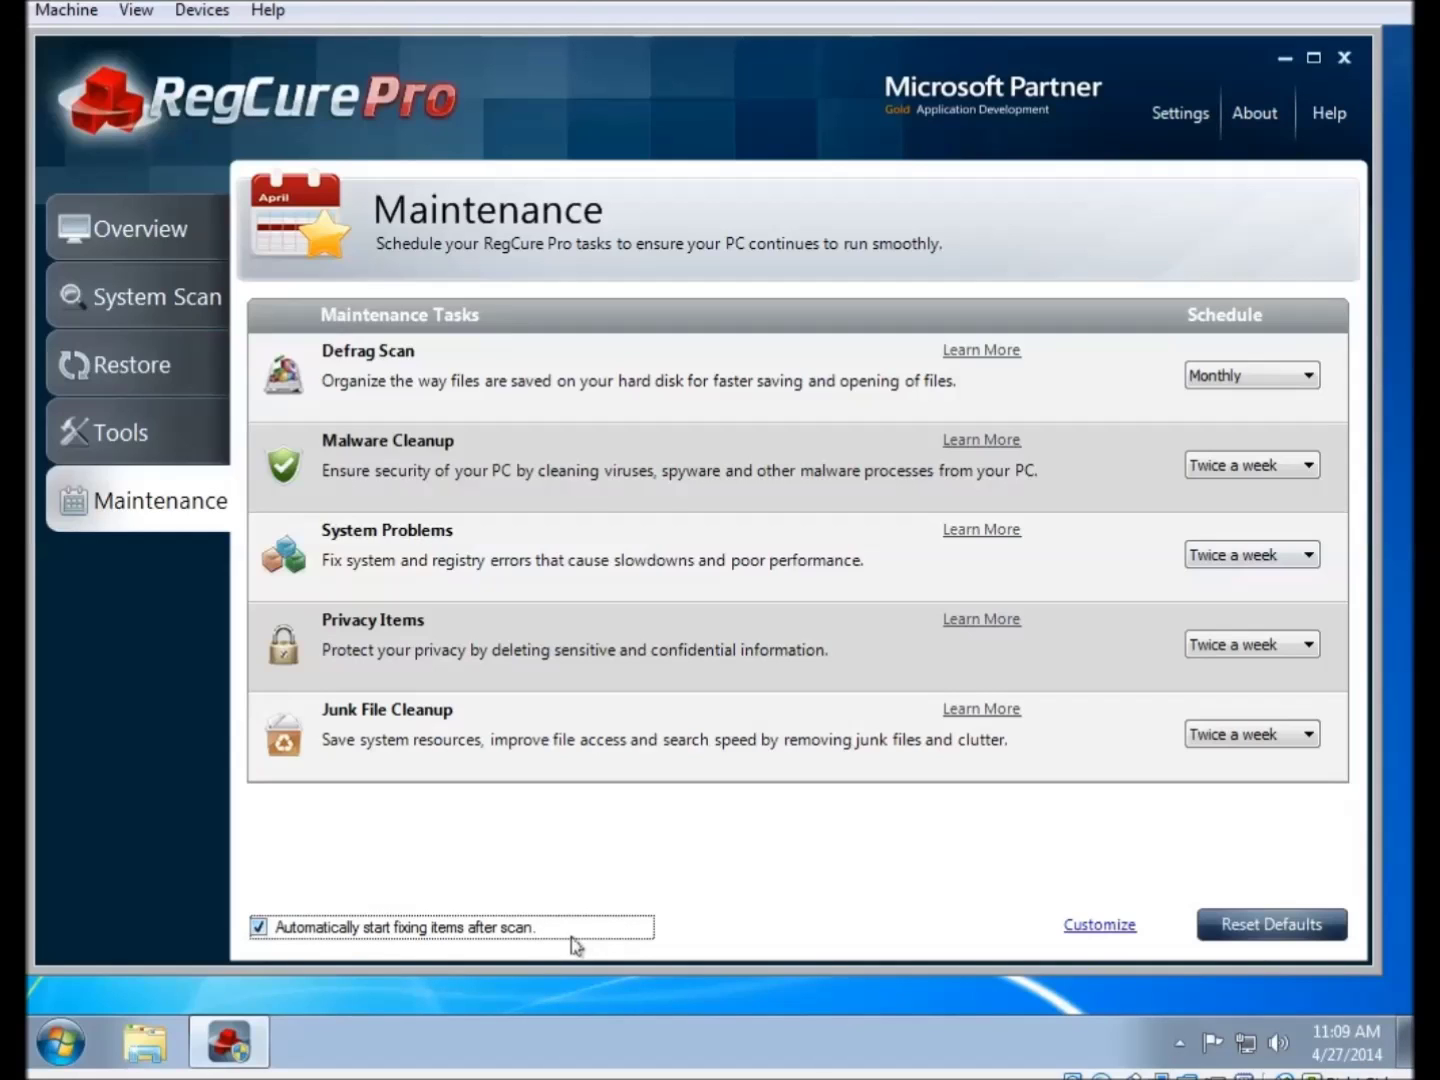
{"action": "left_click", "coordinate": [259, 928]}
{"action": "left_click", "coordinate": [1098, 925]}
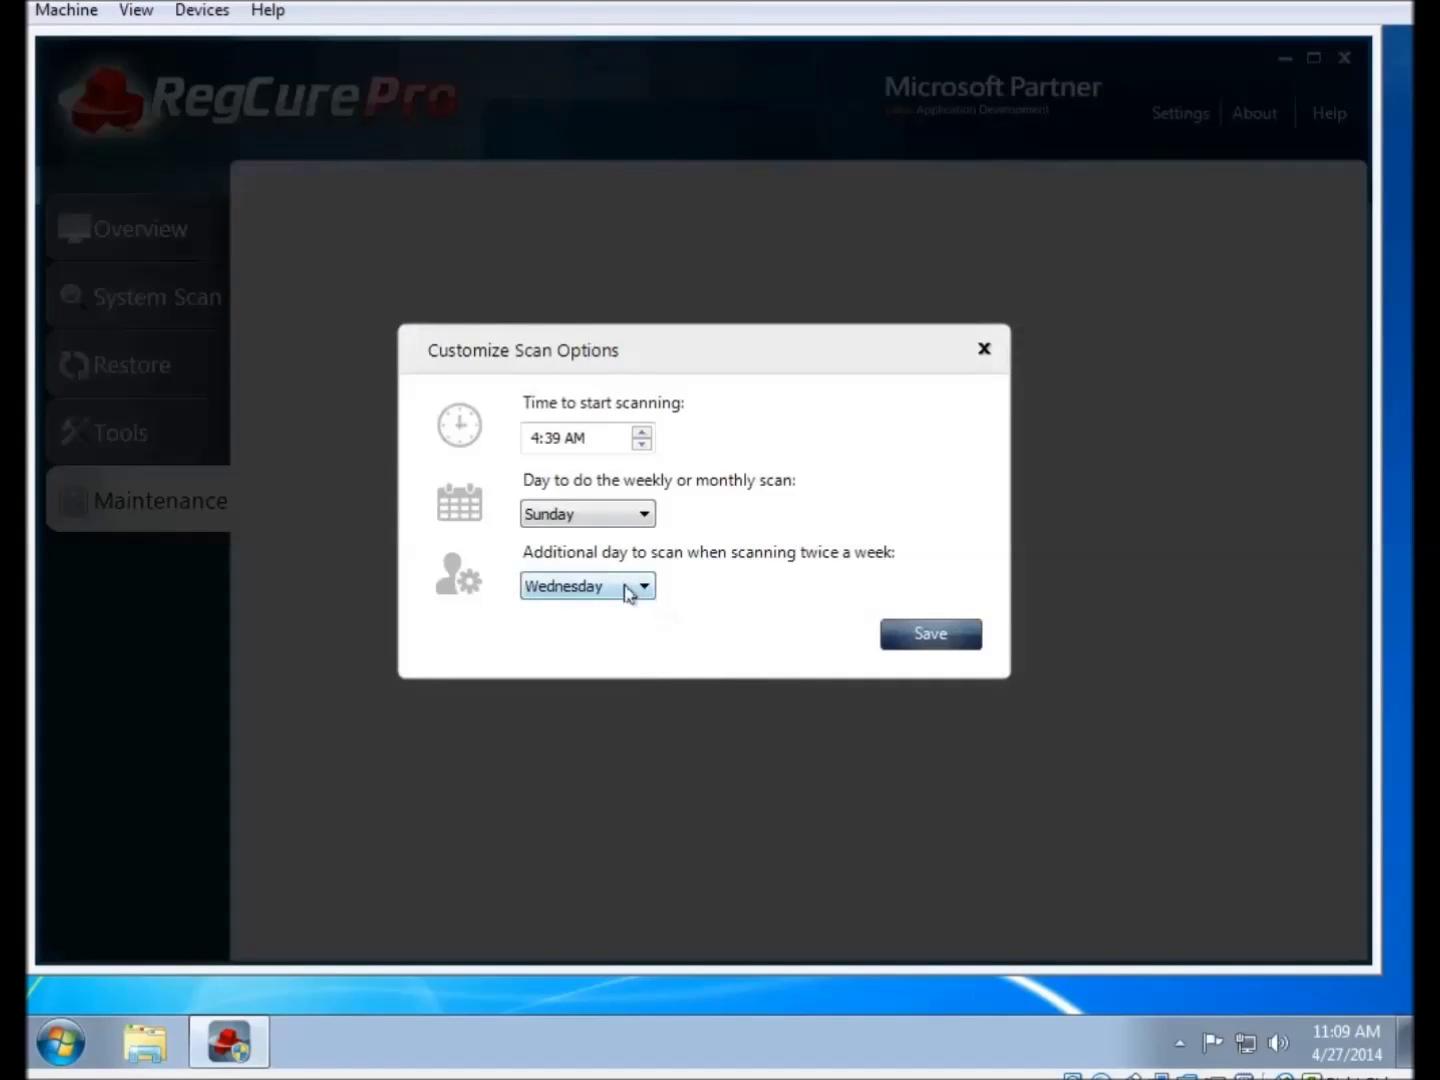
{"action": "left_click", "coordinate": [608, 517]}
{"action": "left_click", "coordinate": [610, 518]}
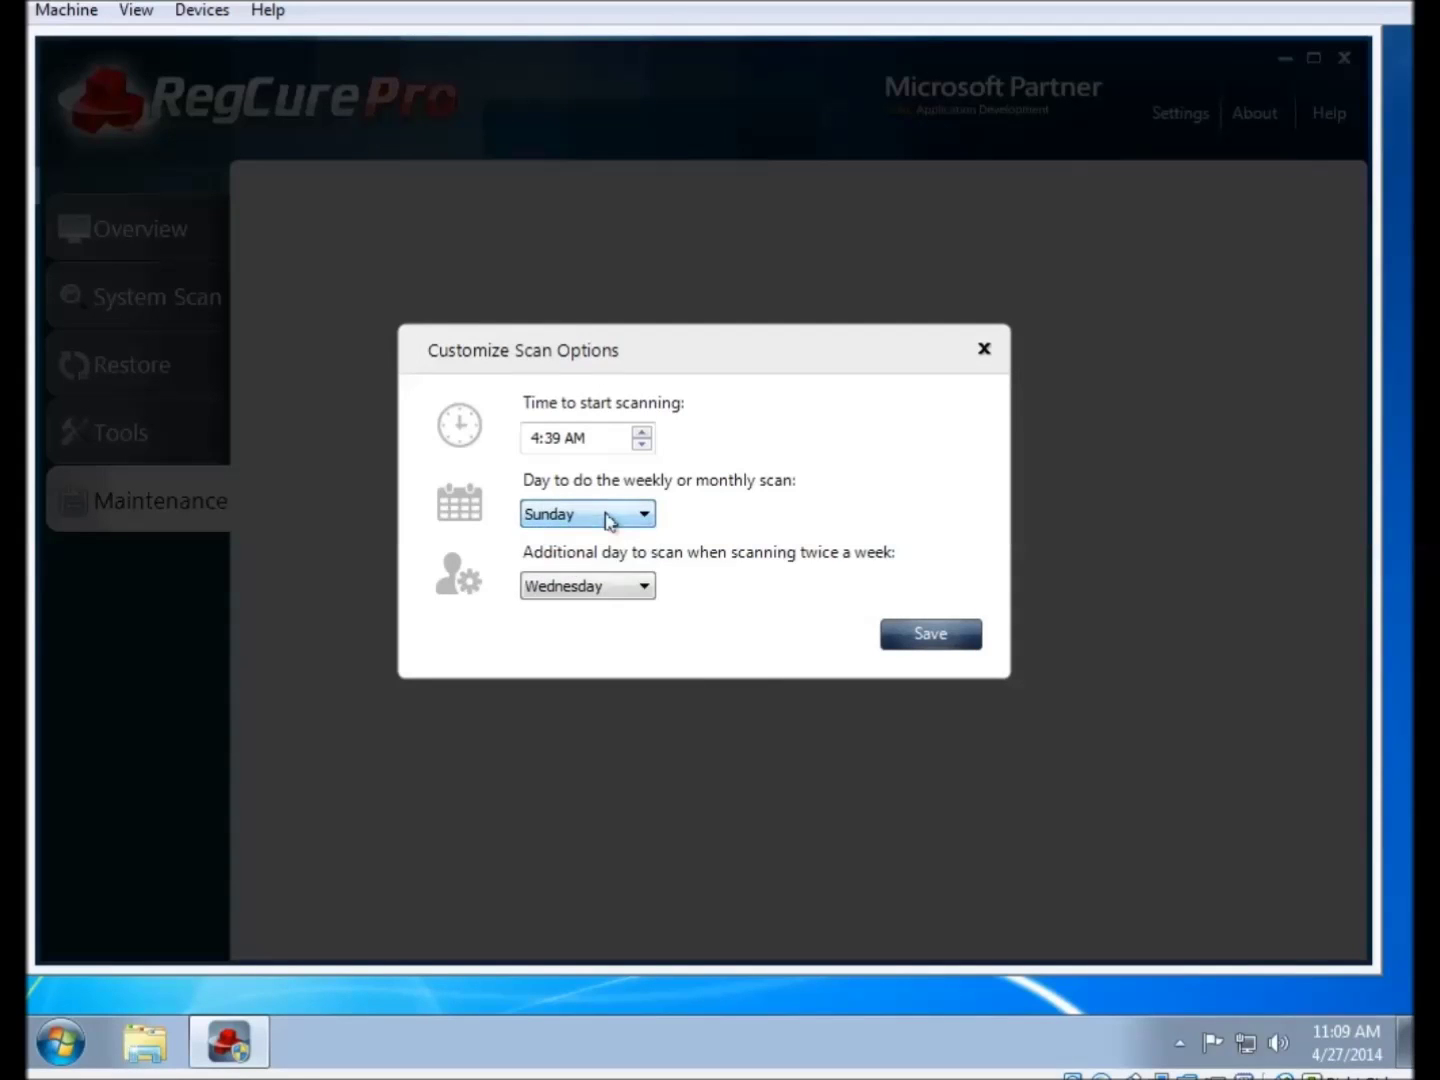
{"action": "left_click", "coordinate": [562, 447]}
{"action": "left_click", "coordinate": [641, 444]}
{"action": "left_click", "coordinate": [641, 444]}
{"action": "left_click", "coordinate": [643, 435]}
{"action": "left_click", "coordinate": [642, 434]}
{"action": "left_click", "coordinate": [538, 442]}
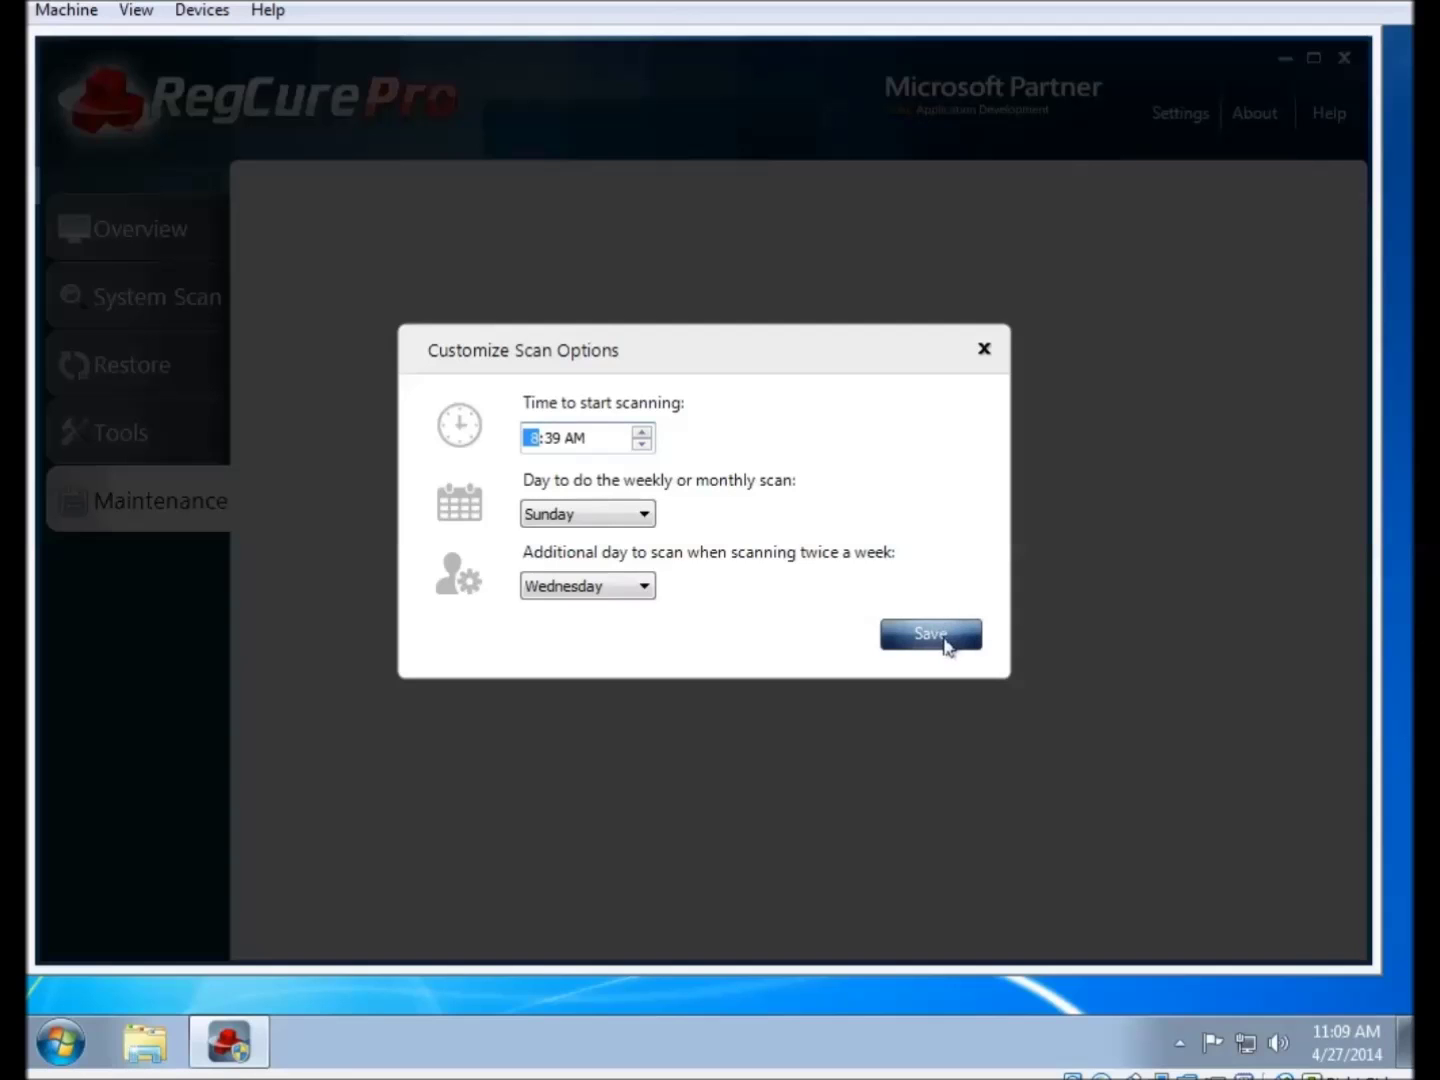
{"action": "left_click", "coordinate": [985, 348]}
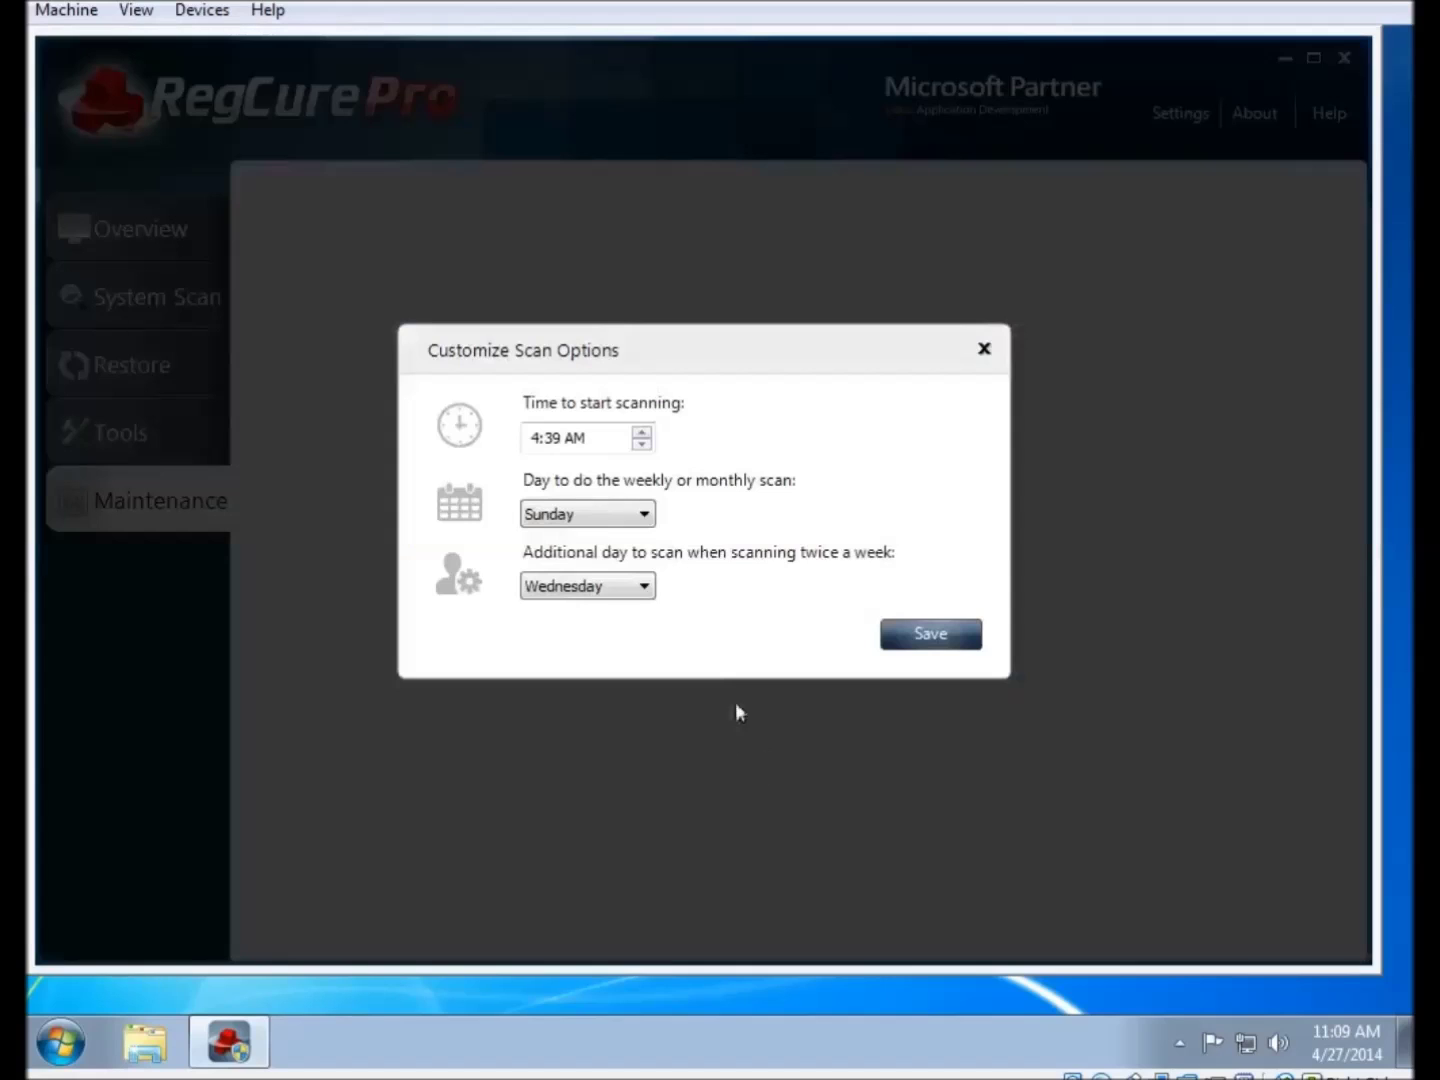
{"action": "left_click", "coordinate": [1100, 926]}
{"action": "left_click", "coordinate": [617, 589]}
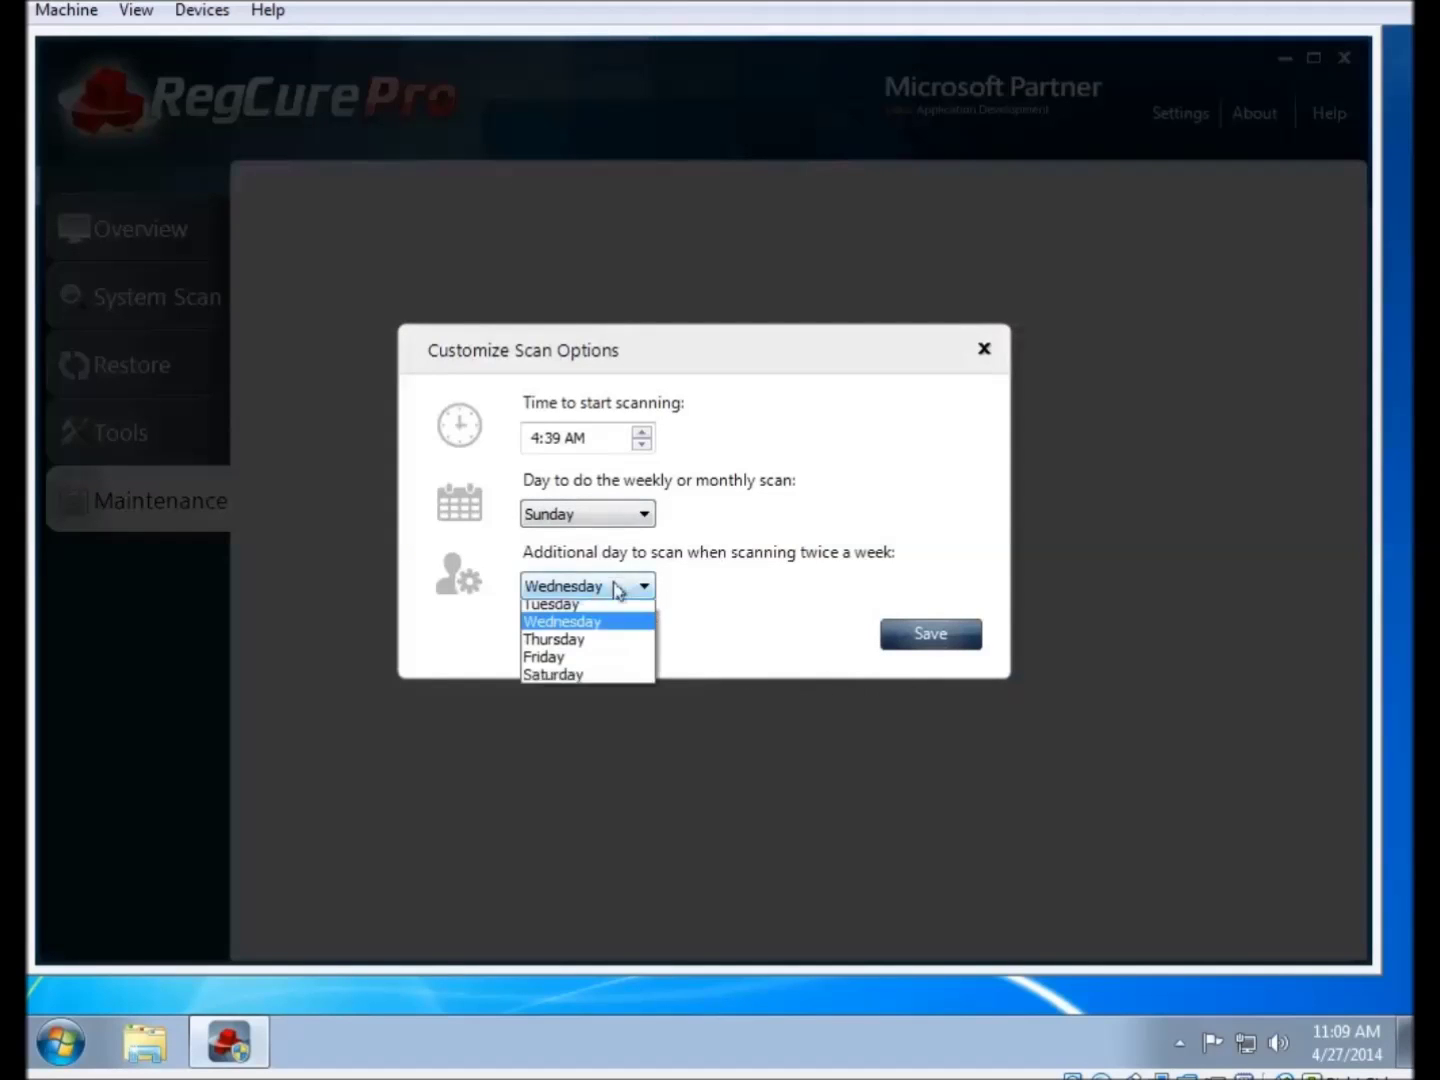
{"action": "left_click", "coordinate": [620, 607]}
{"action": "left_click", "coordinate": [915, 636]}
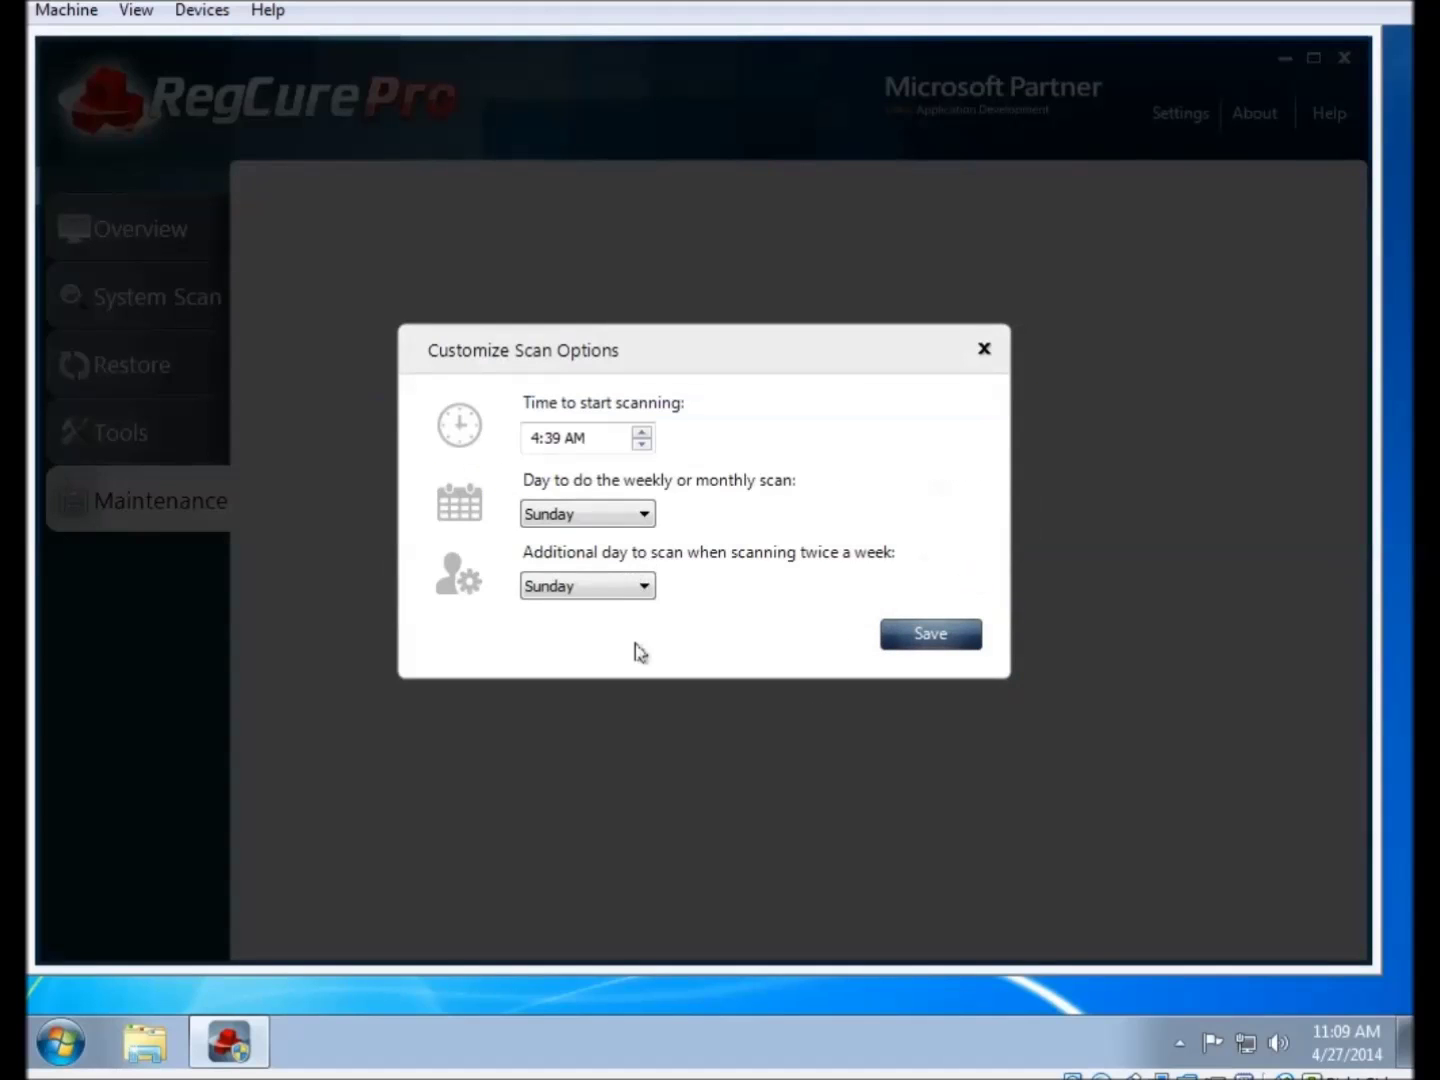
{"action": "left_click", "coordinate": [633, 589]}
{"action": "left_click", "coordinate": [611, 662]}
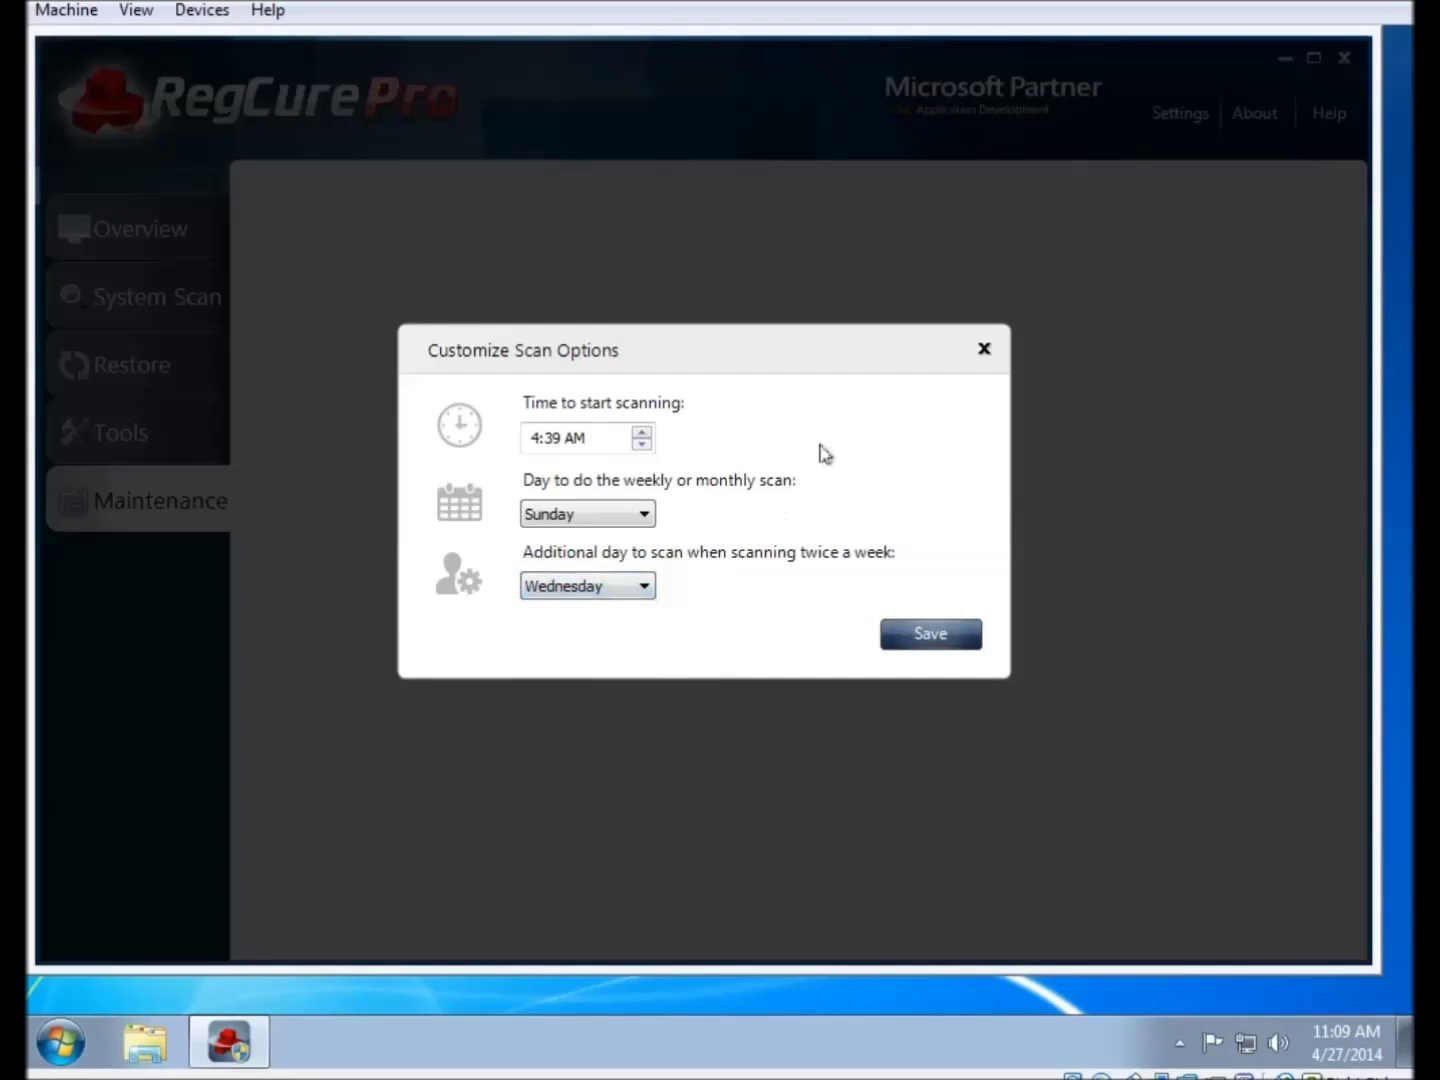
{"action": "left_click", "coordinate": [984, 349]}
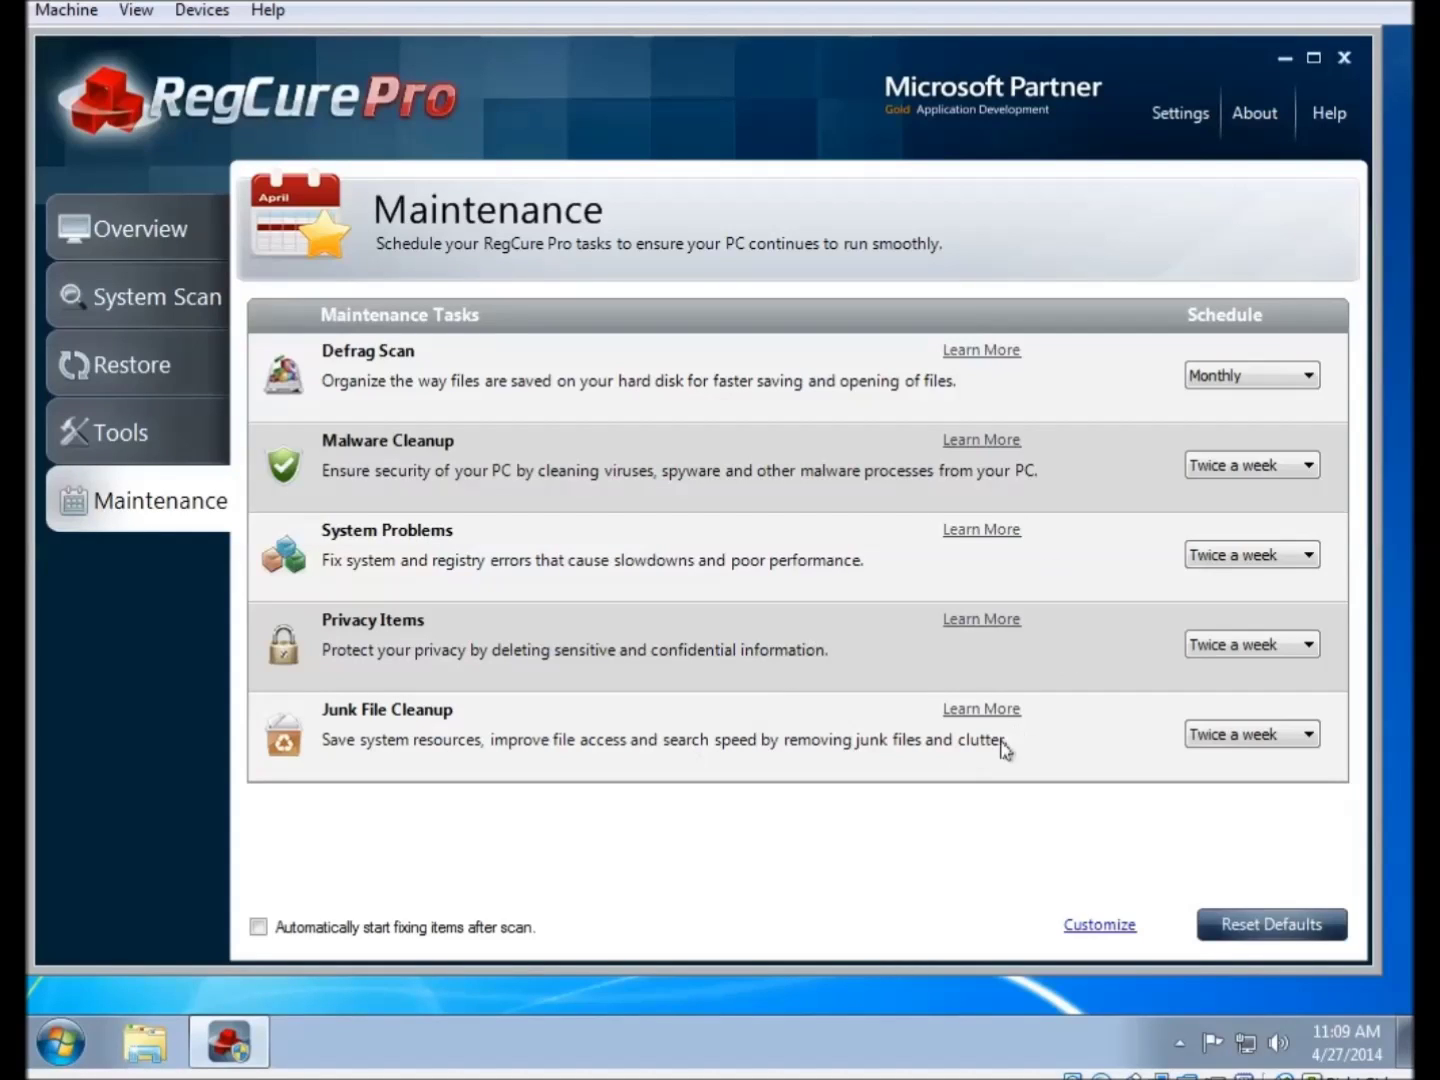
Reset the maintenance schedules to their default settings and confirm.
{"action": "left_click", "coordinate": [1255, 923]}
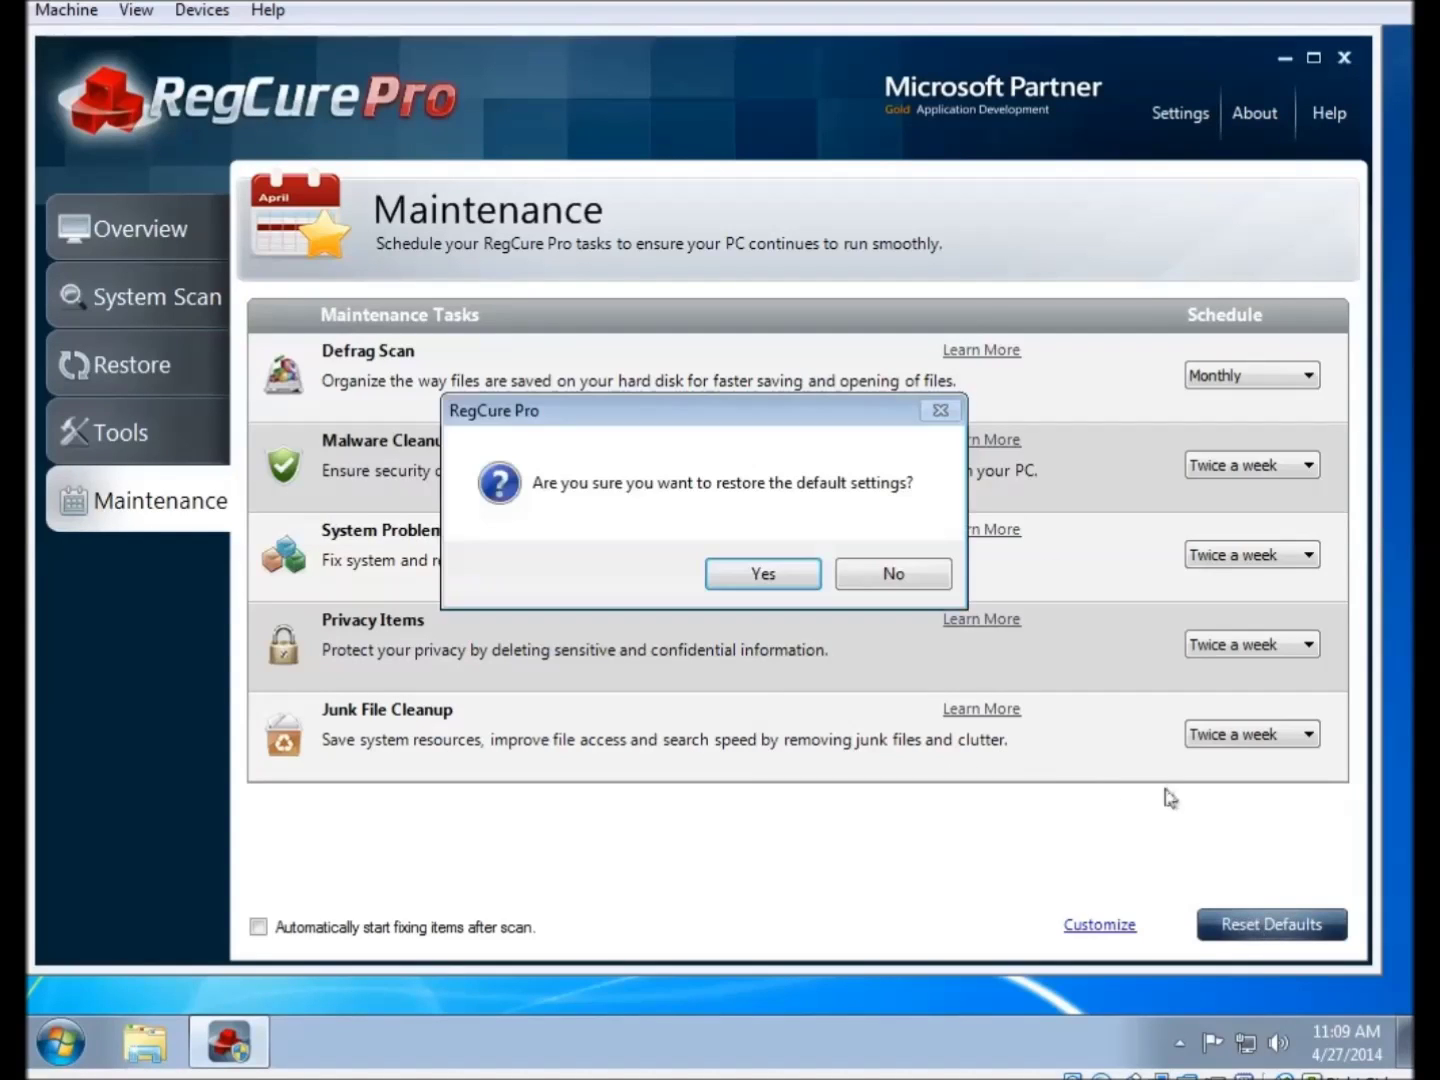
{"action": "left_click", "coordinate": [777, 576]}
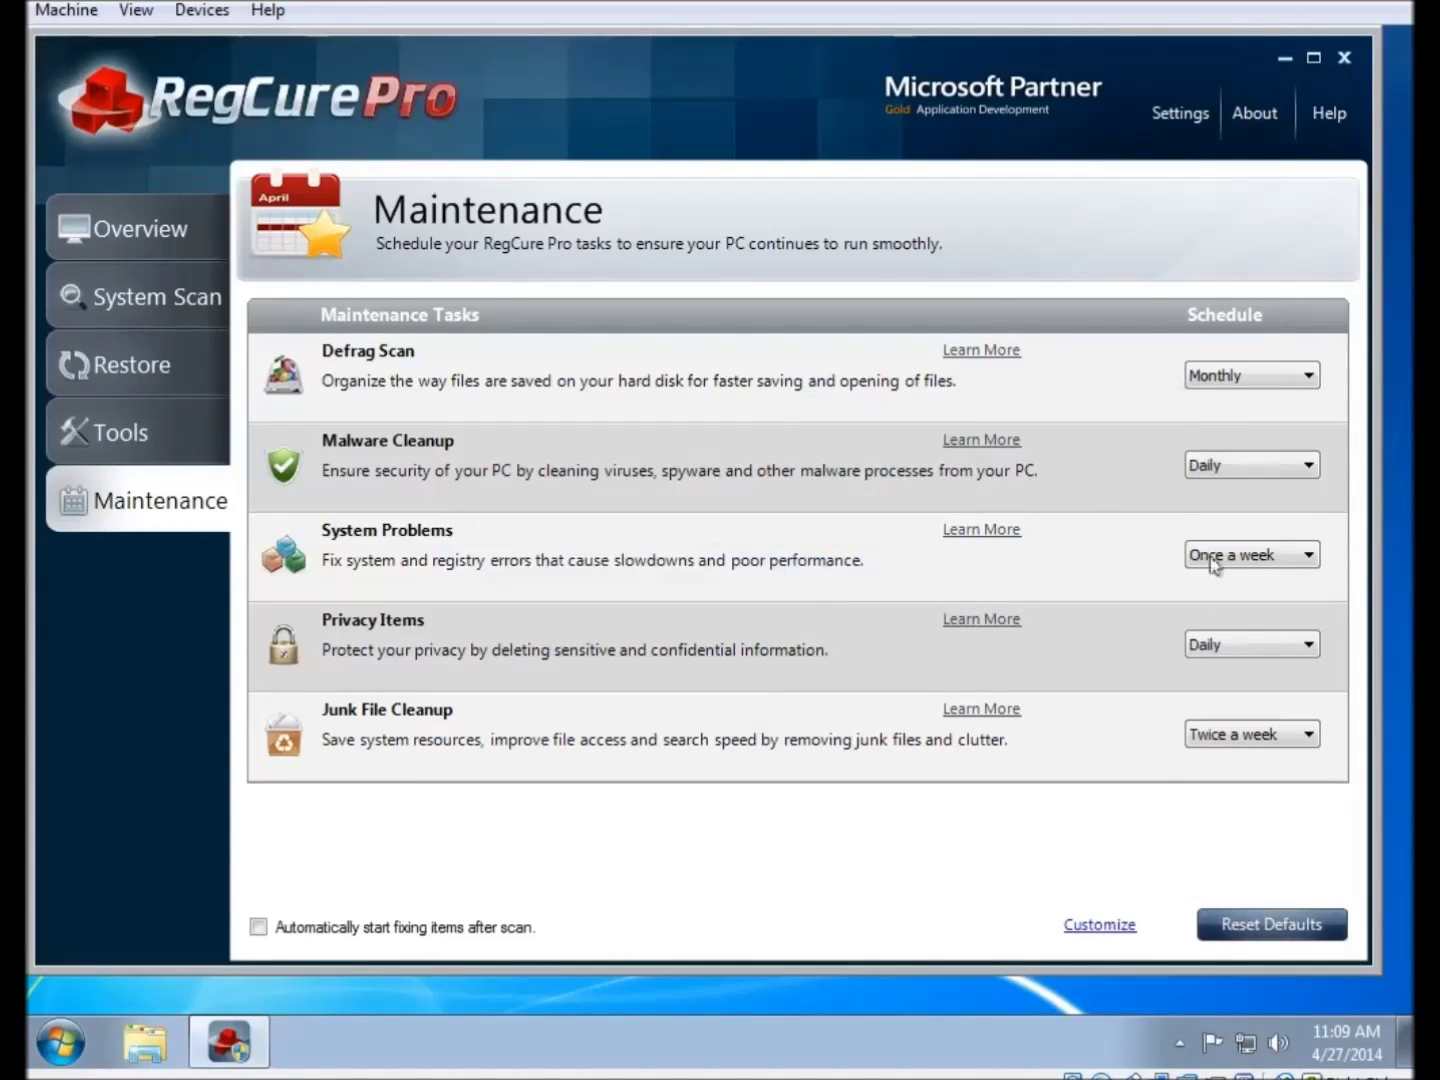